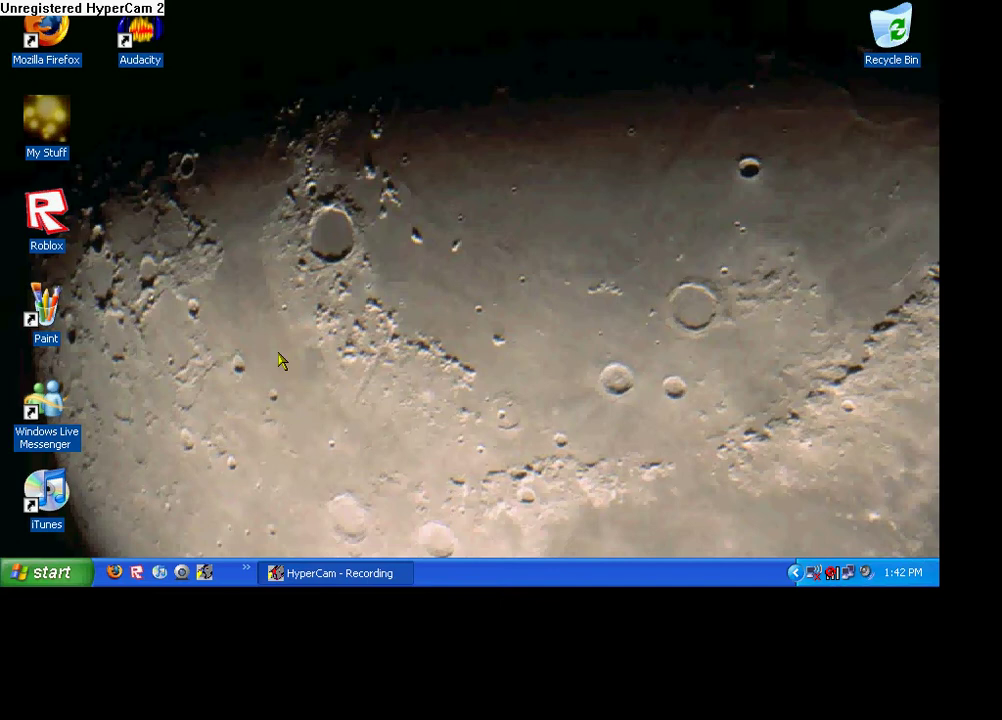
Turn on 'Auto-hide the taskbar' in Taskbar and Start Menu Properties and apply it.
left_click(525, 574)
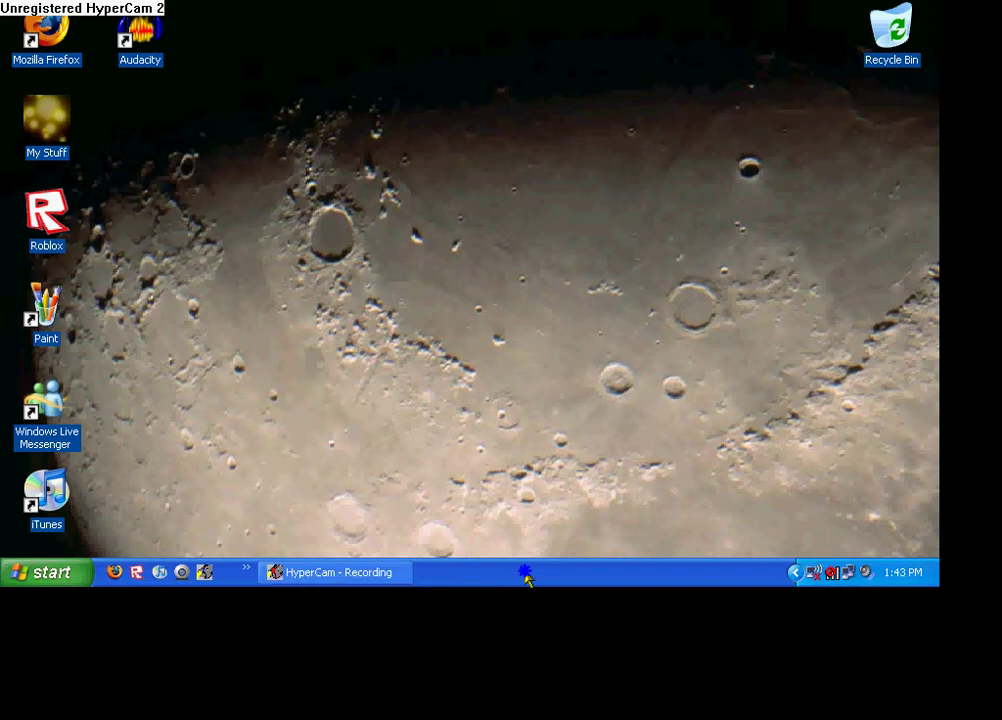
right_click(525, 576)
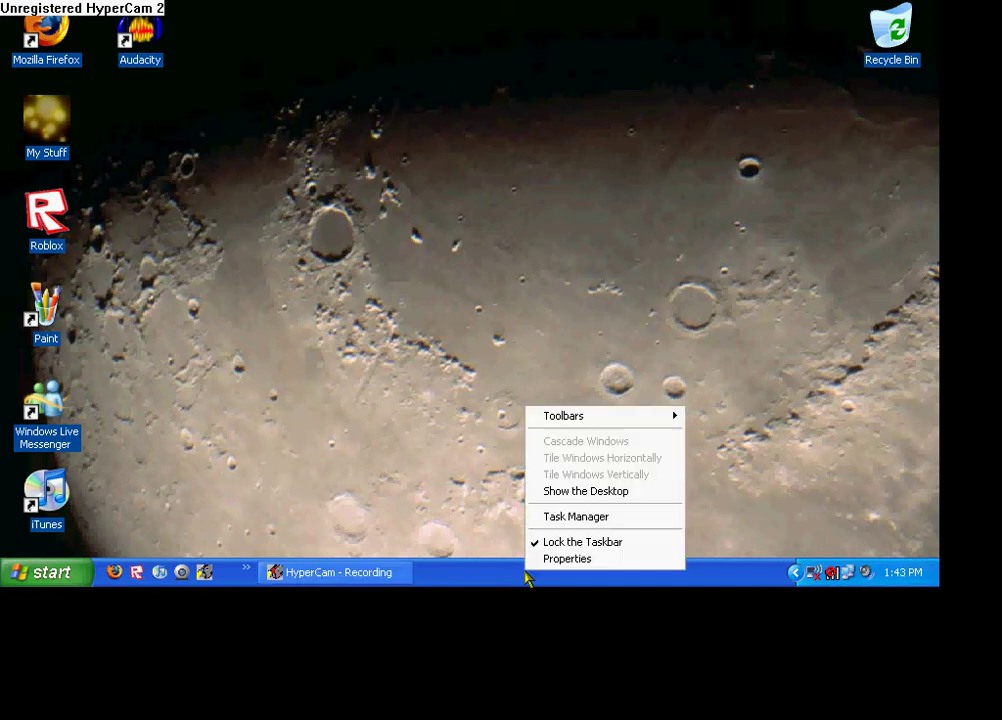
left_click(597, 559)
left_click_drag(203, 130, 419, 77)
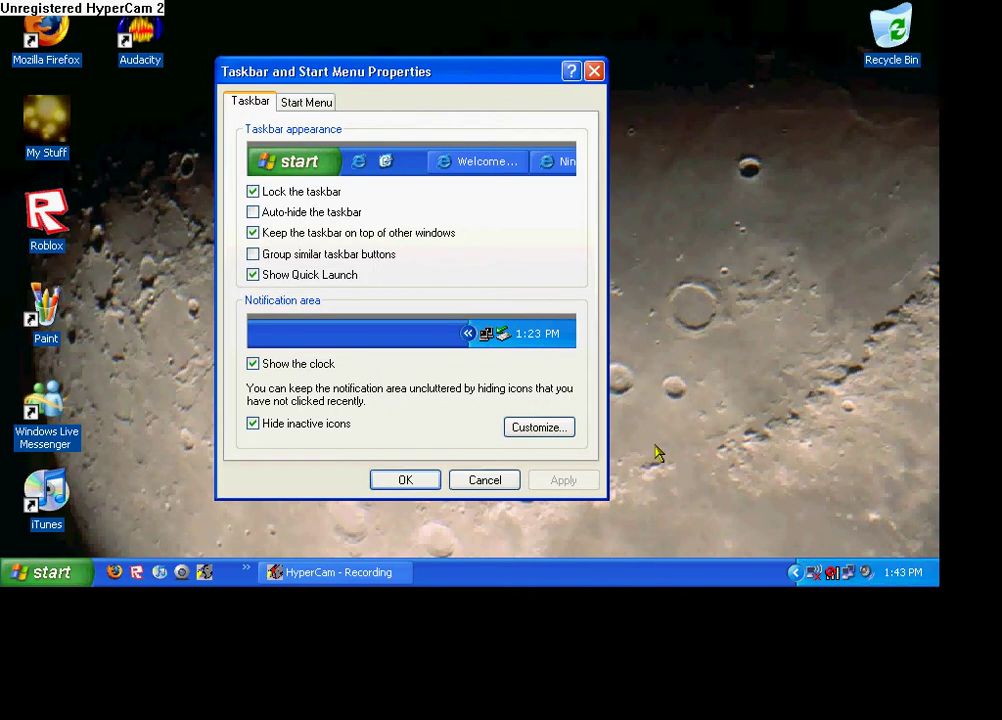
left_click(298, 218)
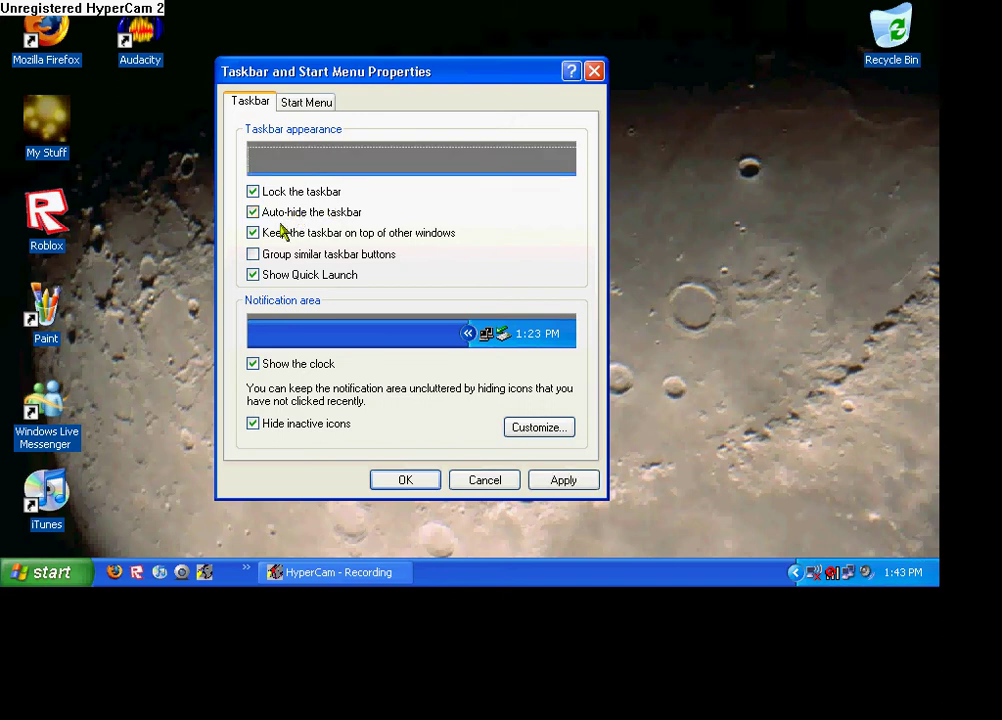
left_click(545, 483)
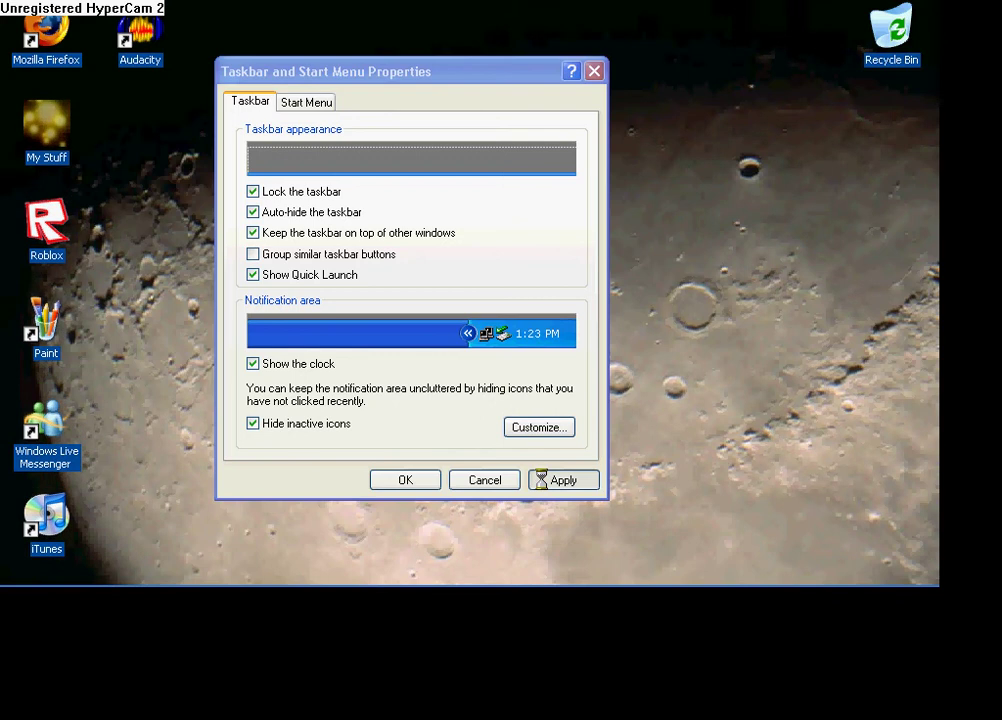
left_click(412, 482)
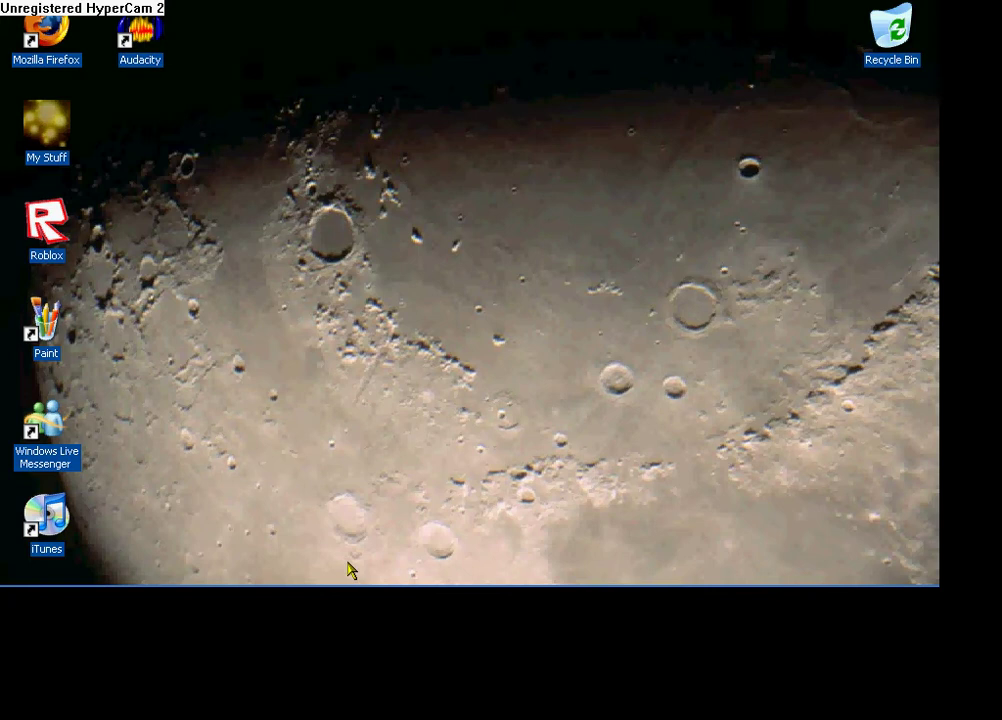
Reveal the auto-hidden taskbar, then open and close the Start menu.
mouse_move(364, 584)
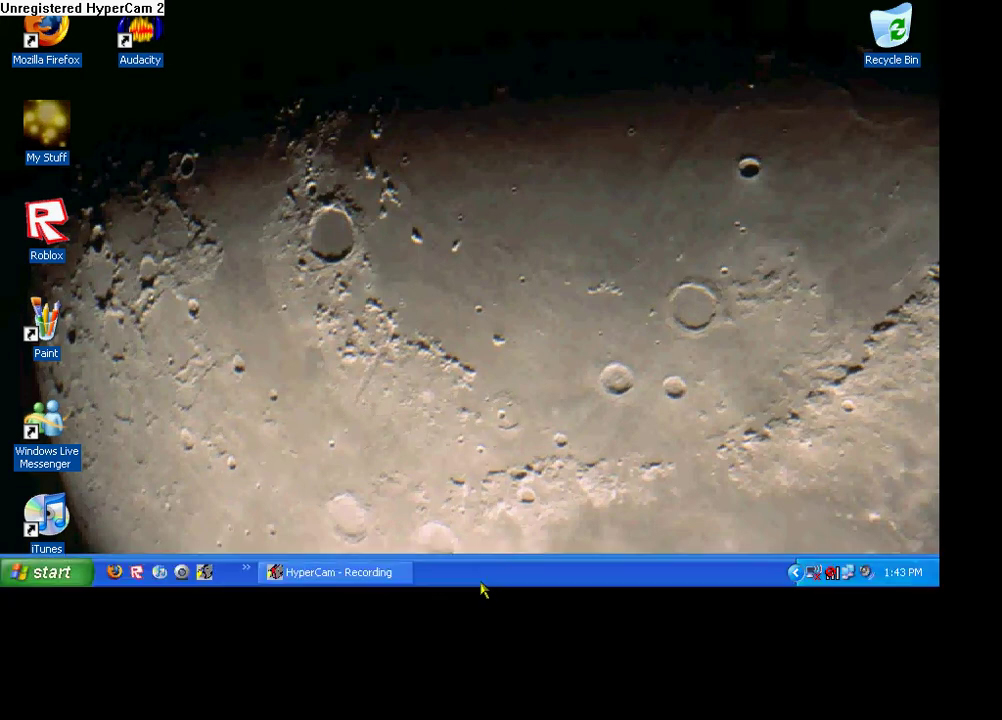
left_click(24, 586)
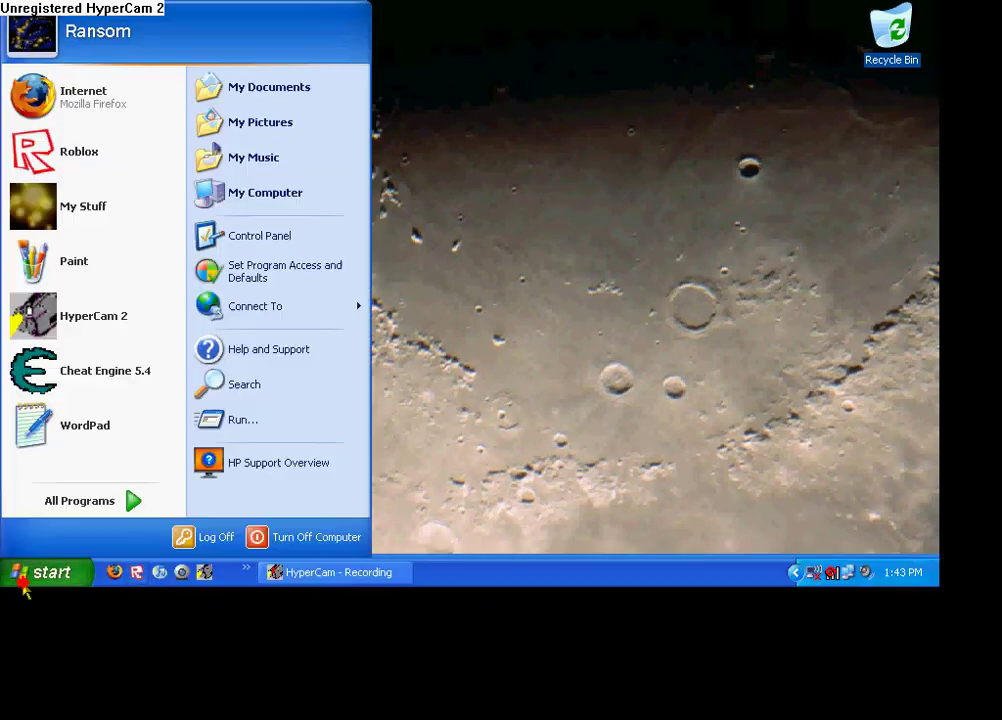
left_click(92, 97)
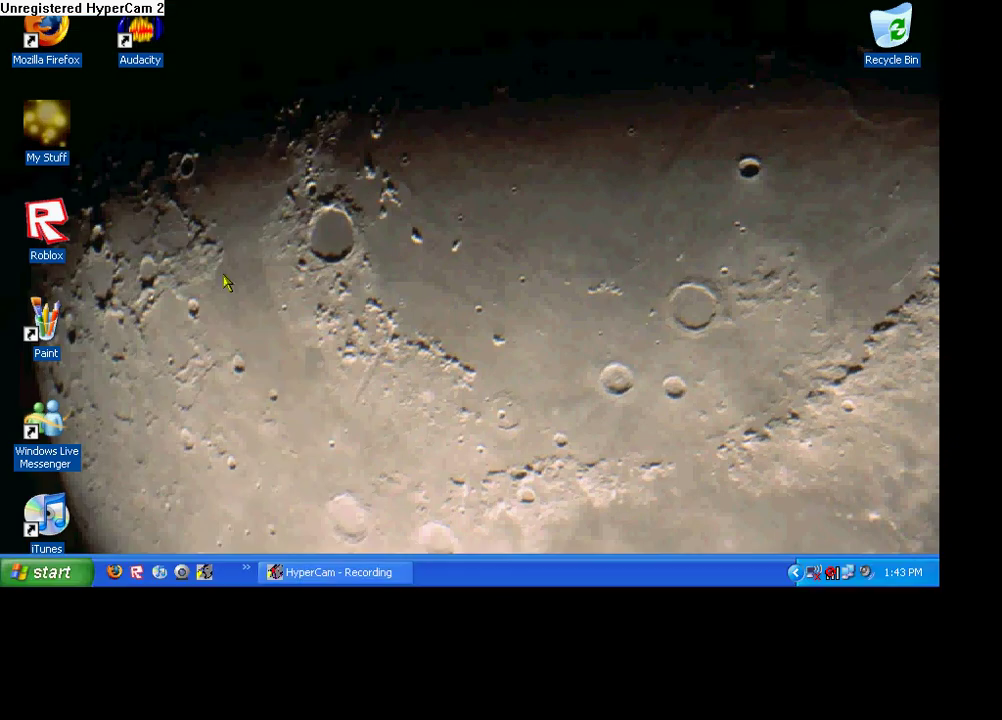
Reopen taskbar properties and untick 'Auto-hide the taskbar' without applying yet.
right_click(511, 578)
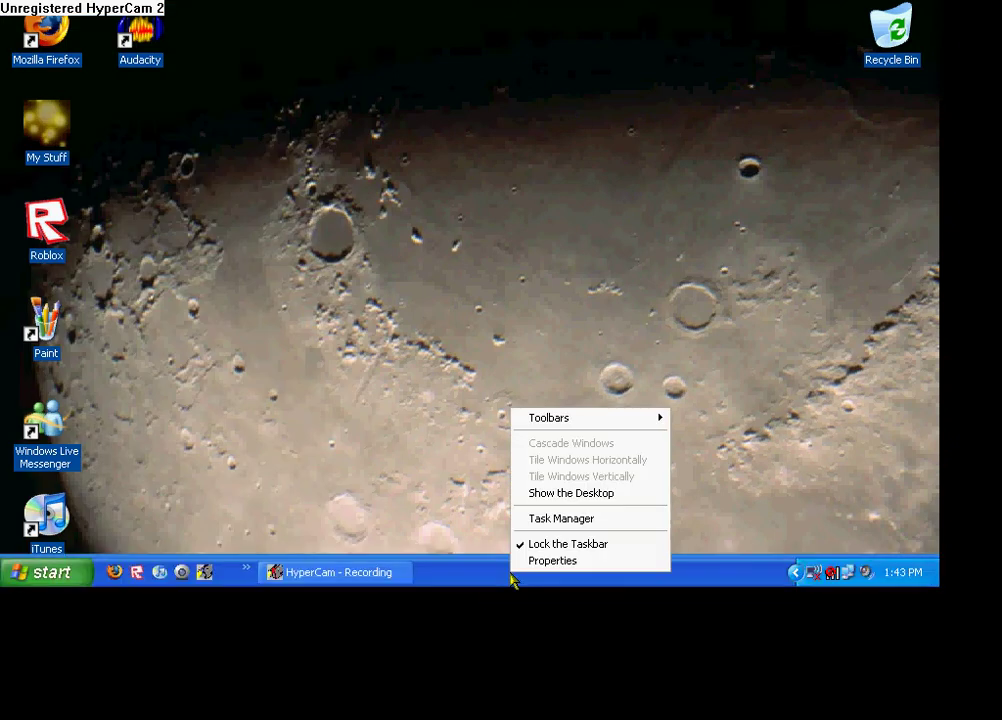
left_click(535, 560)
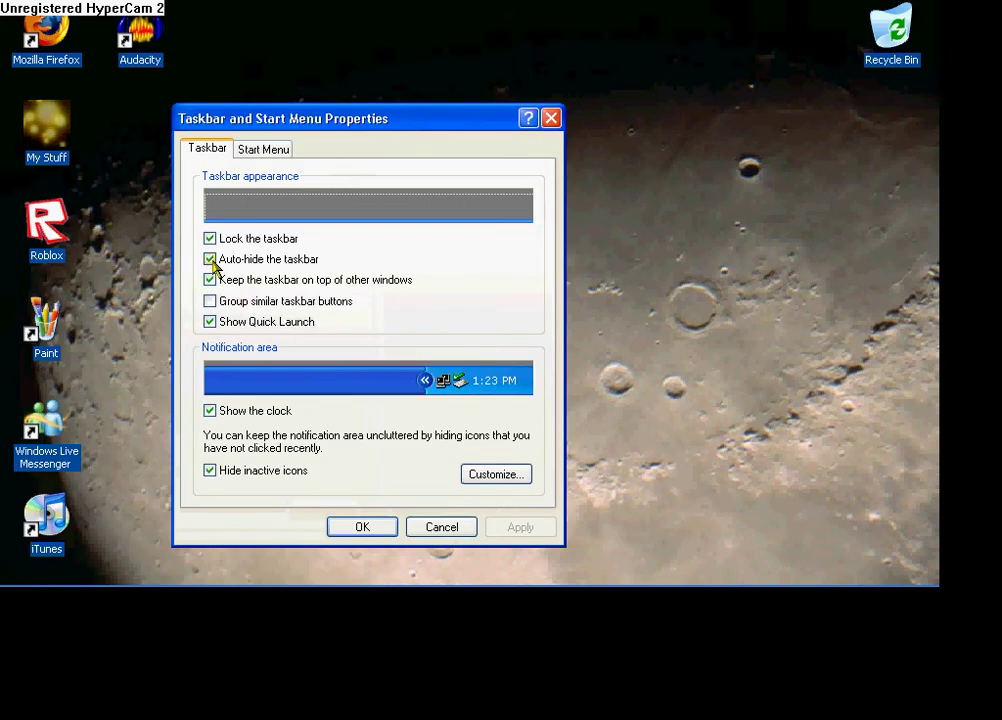
left_click(209, 259)
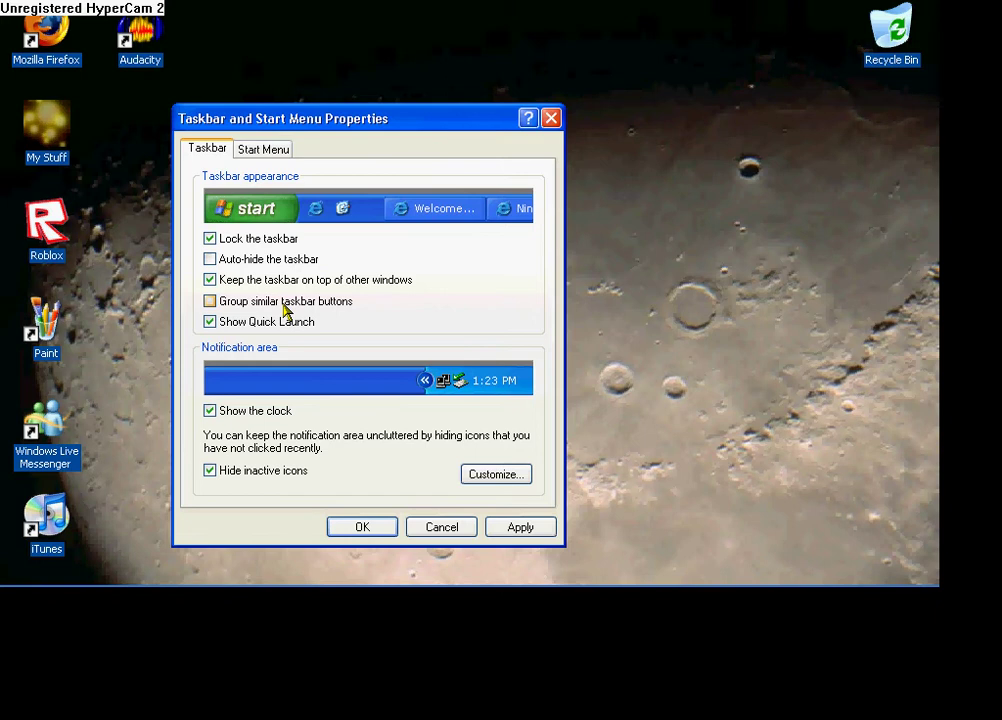
left_click_drag(387, 116, 397, 99)
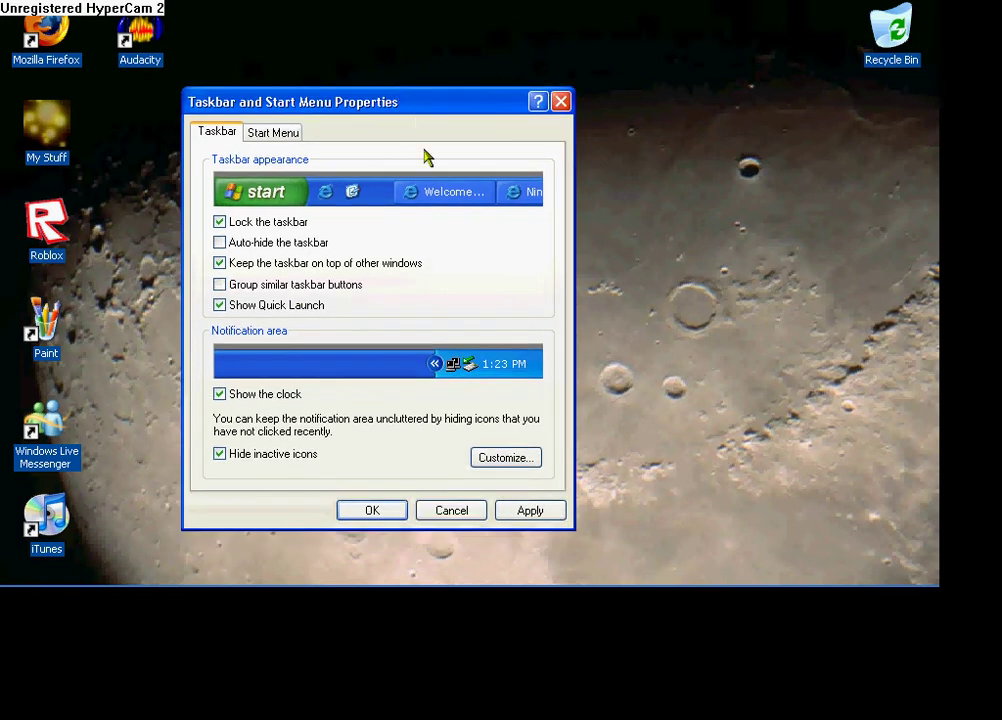
left_click(263, 285)
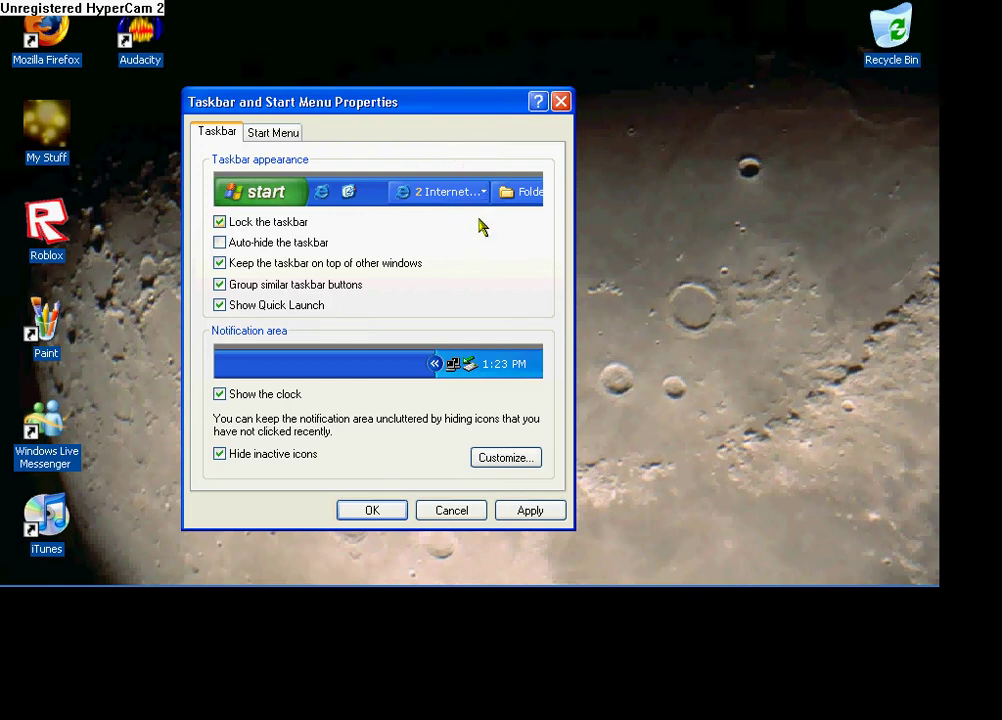
mouse_move(253, 579)
left_click(240, 286)
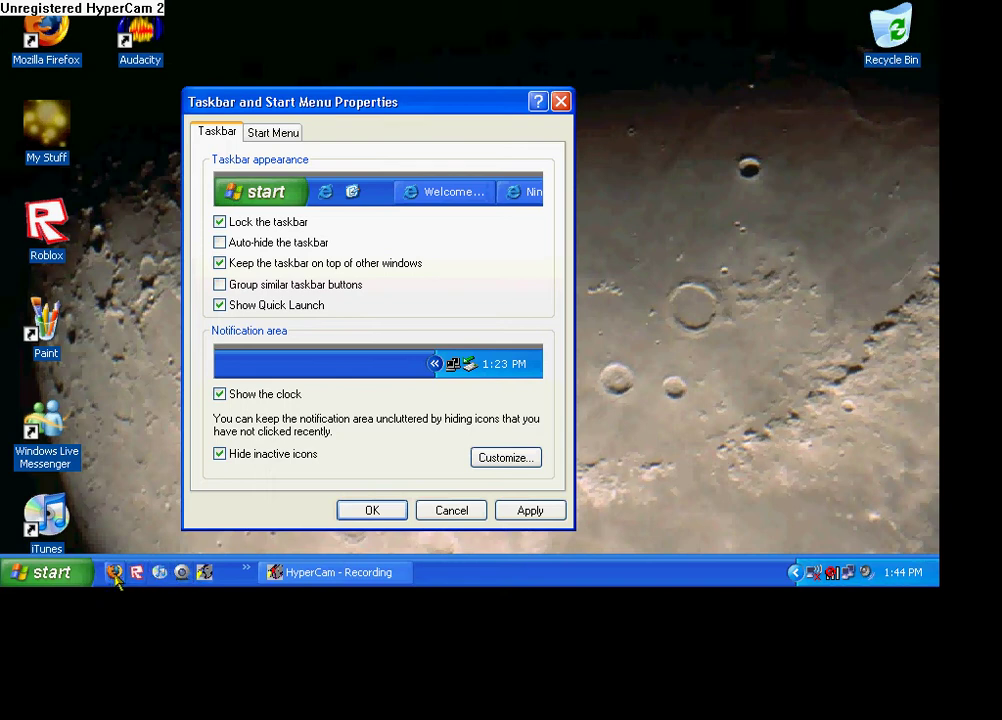
Peek at the hidden Quick Launch shortcuts, then apply the settings so the taskbar stays visible.
left_click(243, 572)
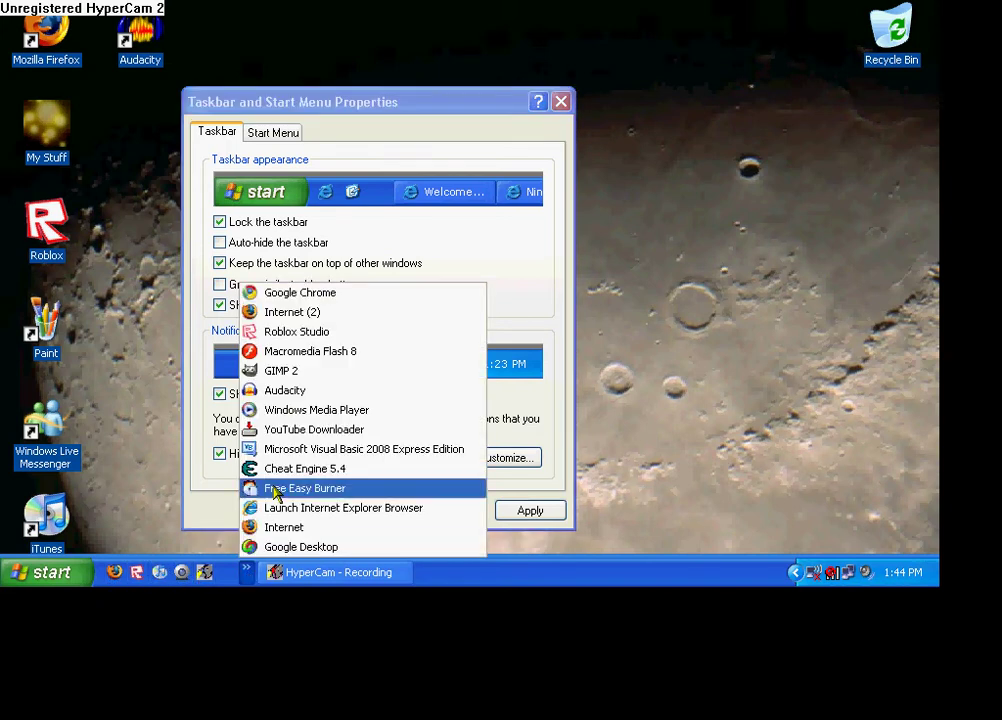
left_click(246, 571)
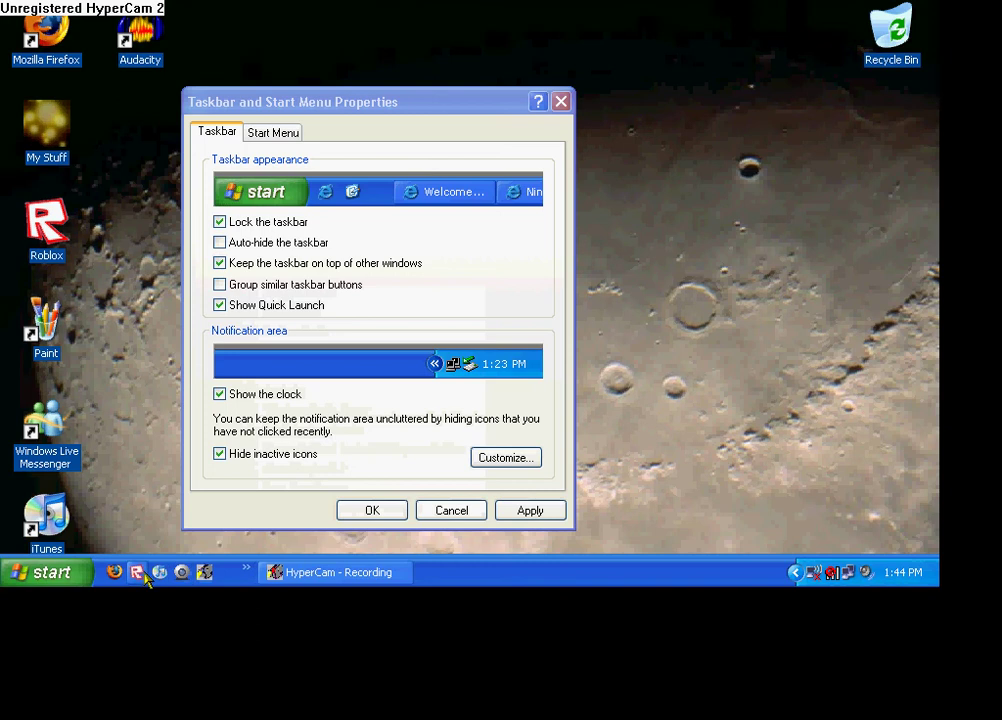
left_click(390, 88)
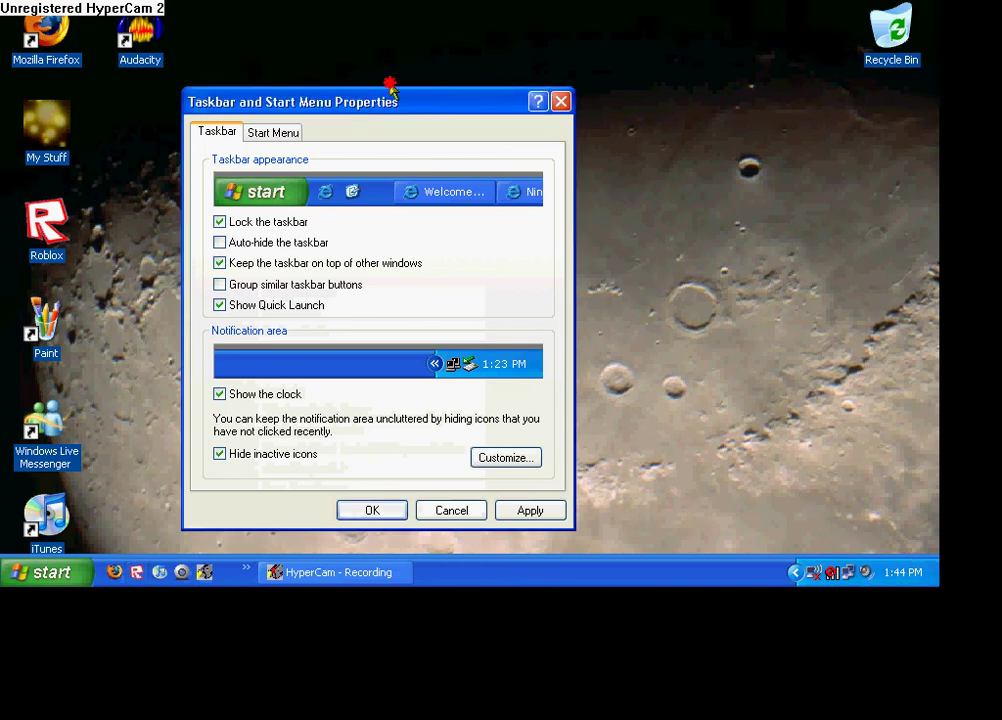
left_click_drag(390, 88, 472, 81)
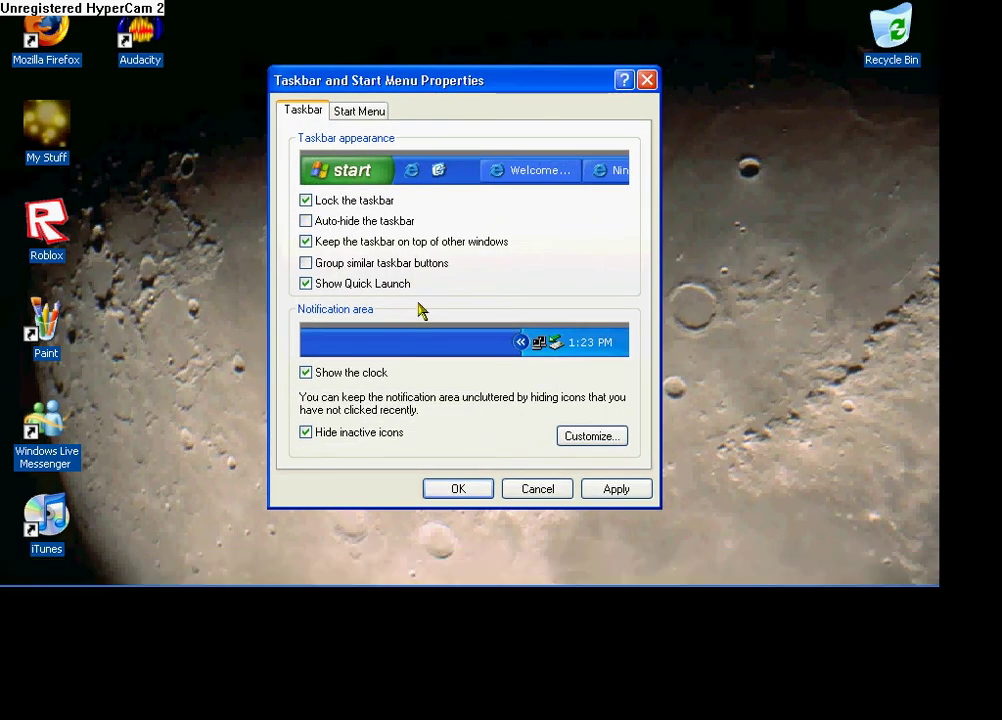
left_click(614, 489)
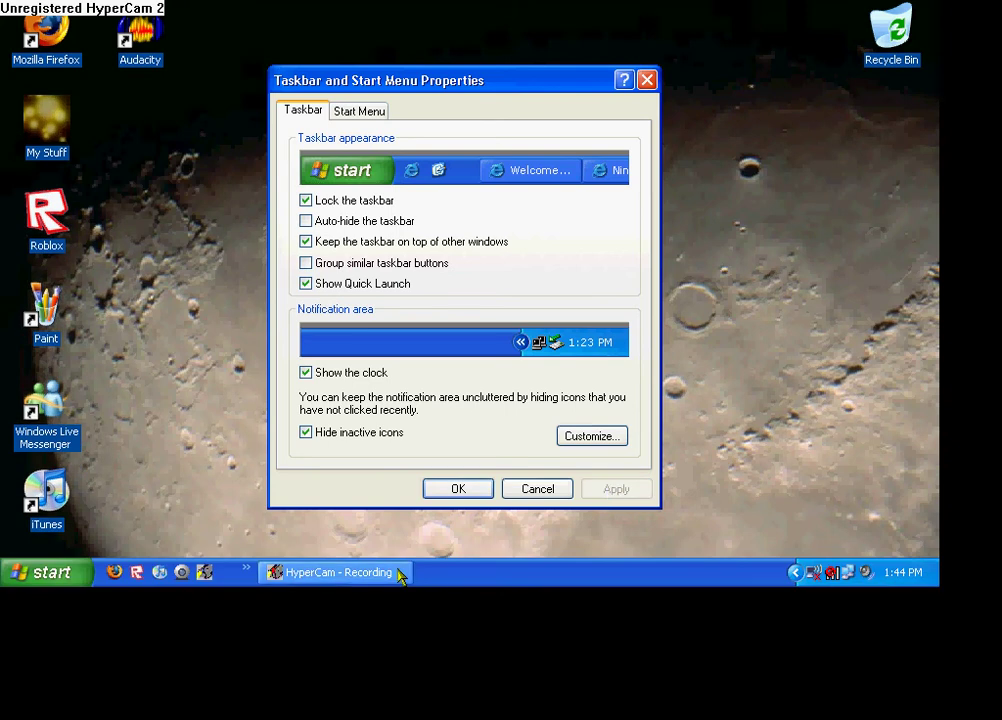
Close the properties dialog, show the desktop, and bring up the taskbar menu again.
left_click(458, 488)
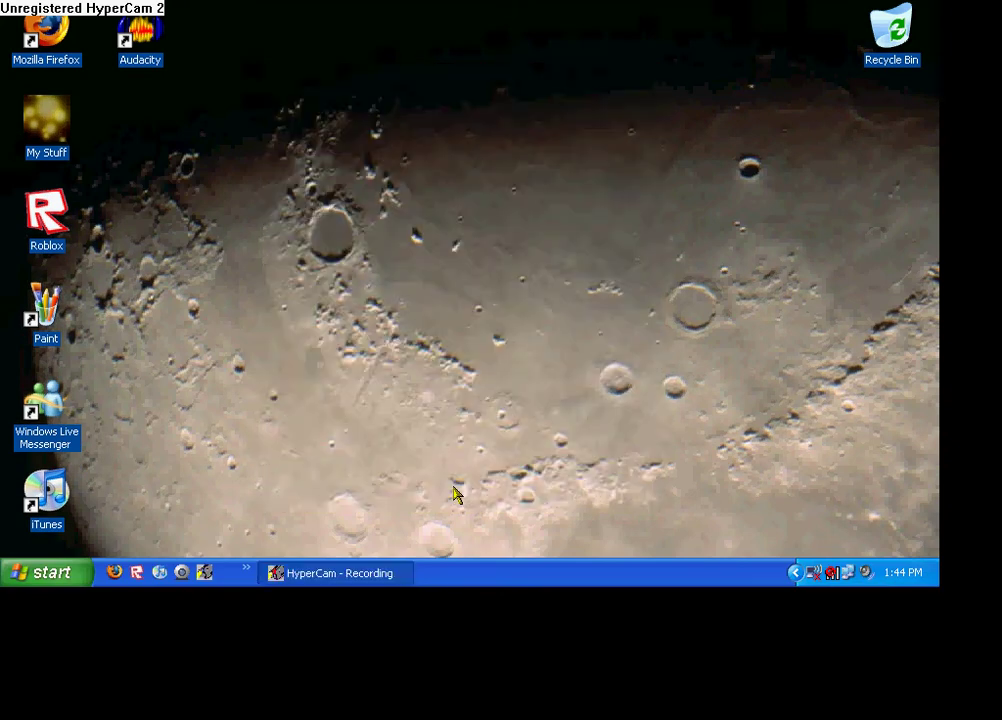
right_click(555, 577)
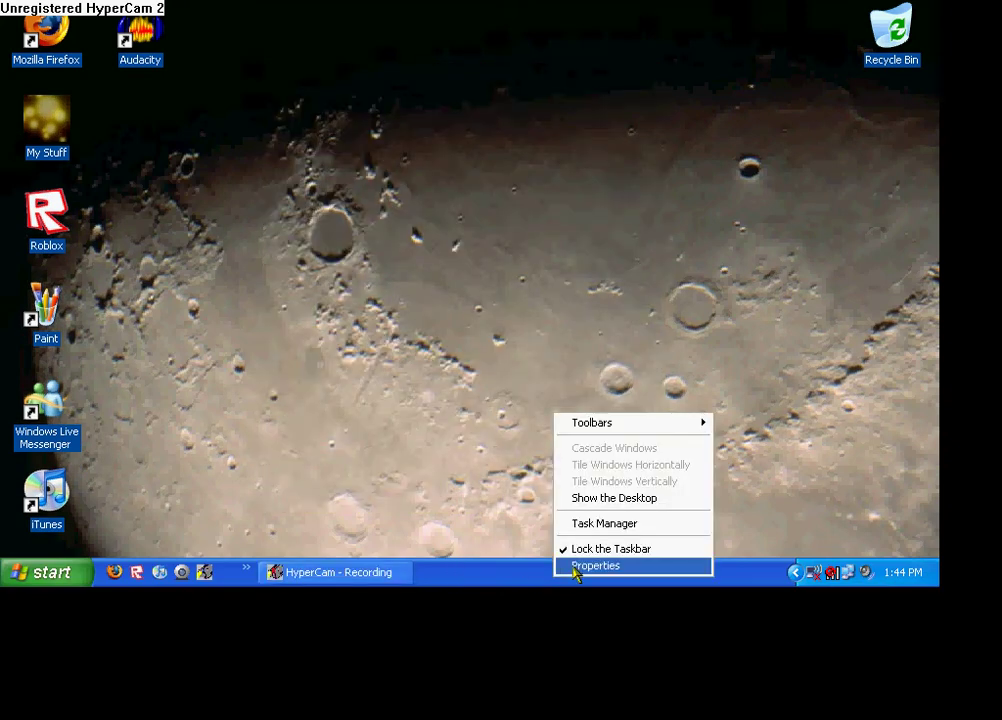
left_click(645, 498)
left_click_drag(280, 381, 446, 440)
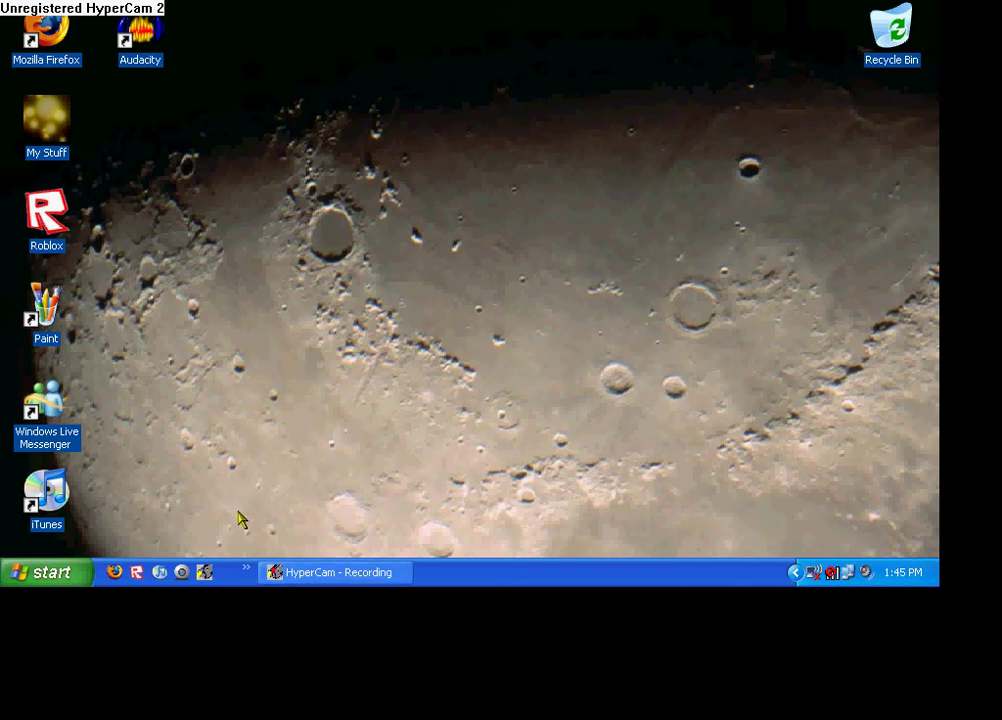
right_click(524, 578)
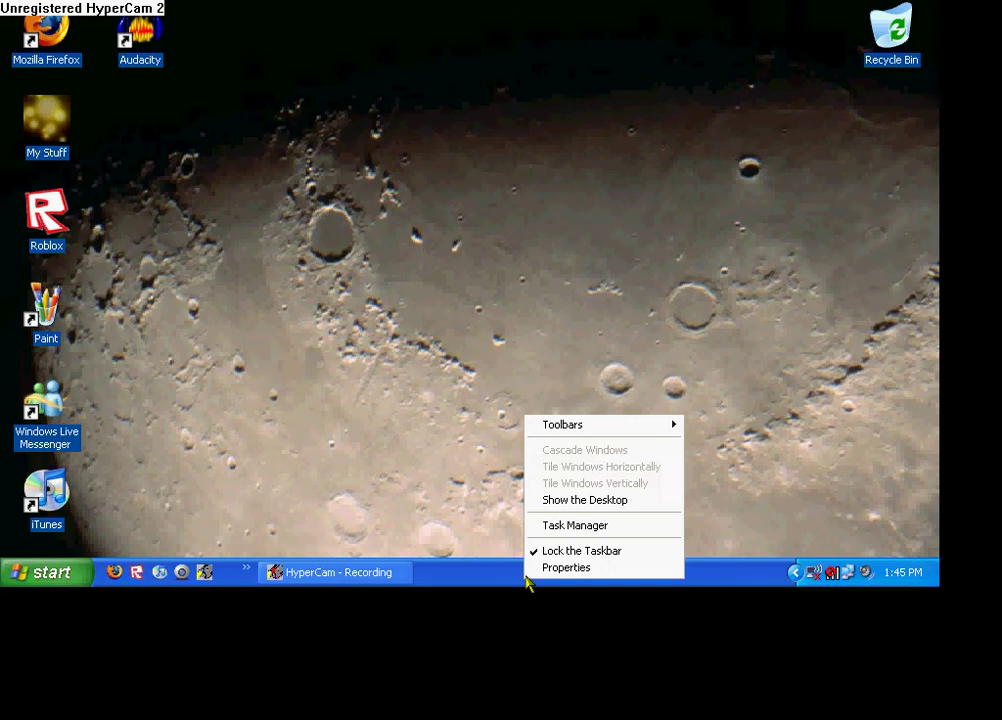
right_click(473, 580)
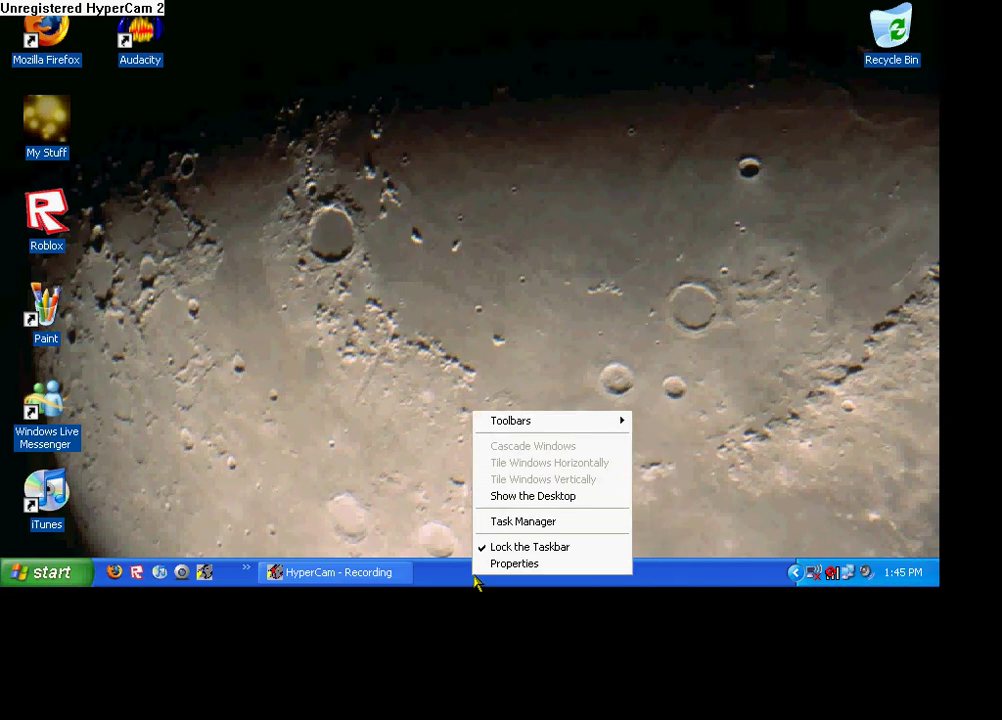
mouse_move(527, 425)
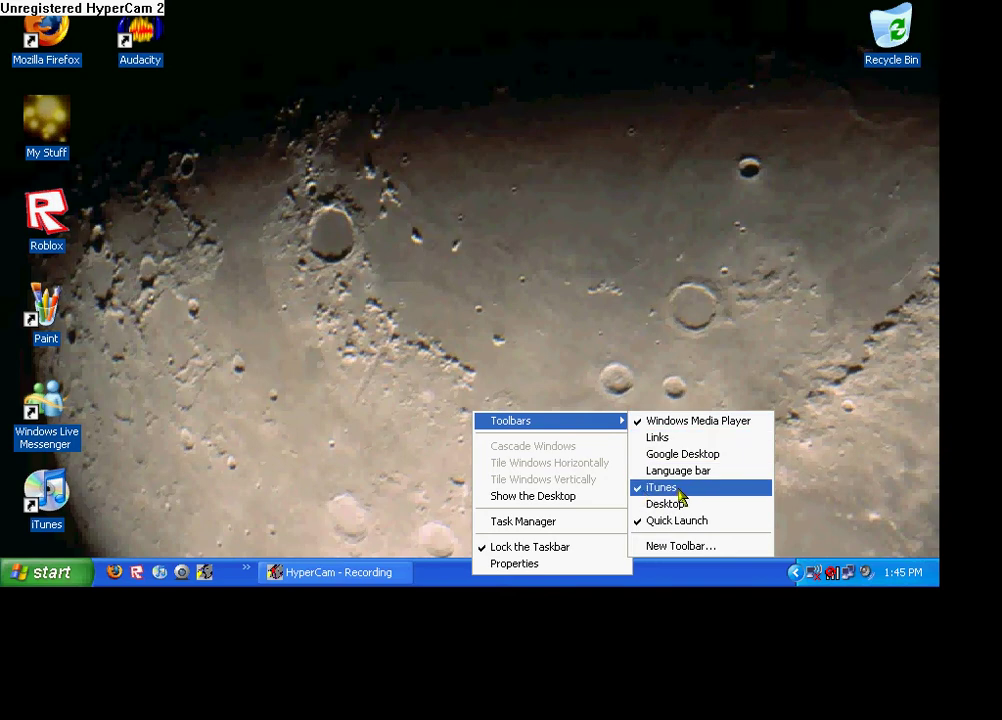
left_click(545, 395)
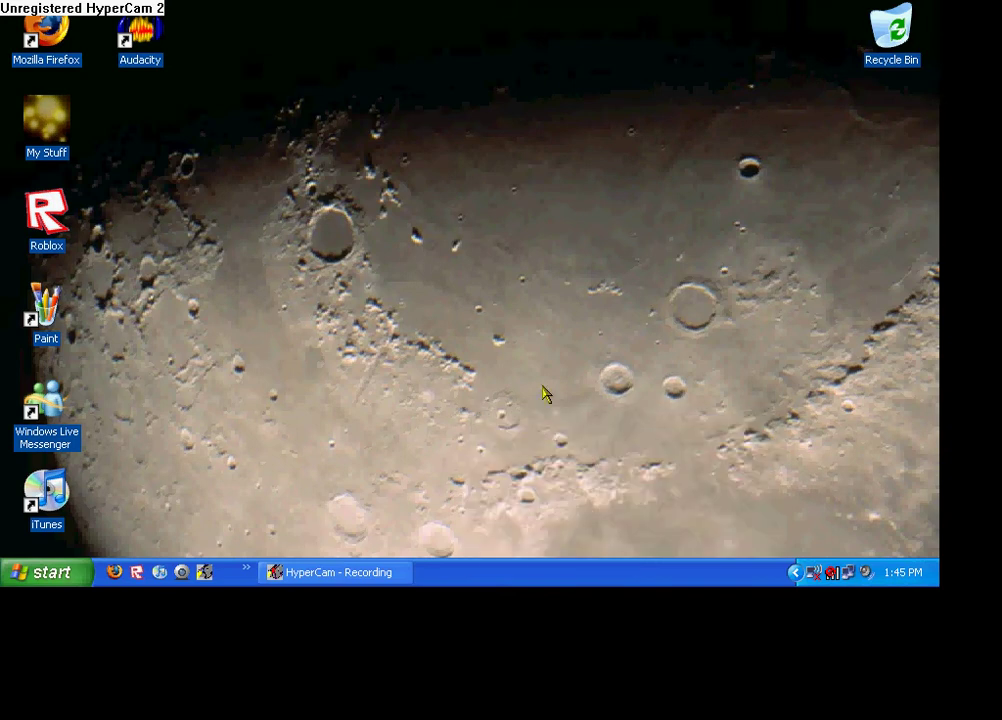
Launch iTunes and play the song Eruption.
left_click(159, 572)
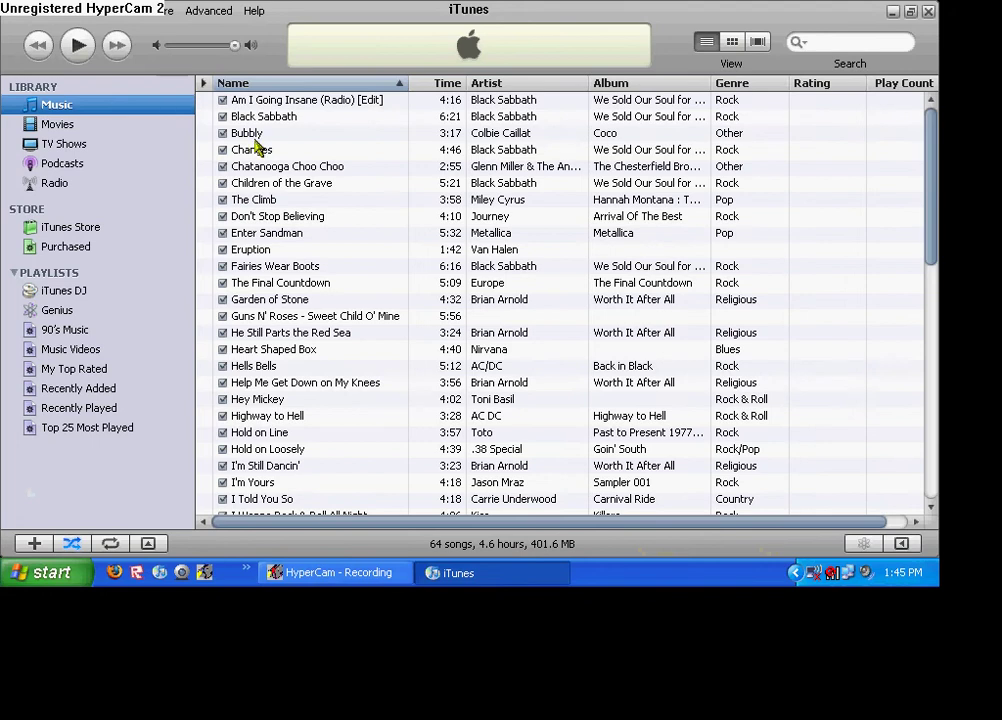
left_click(268, 252)
double_click(268, 252)
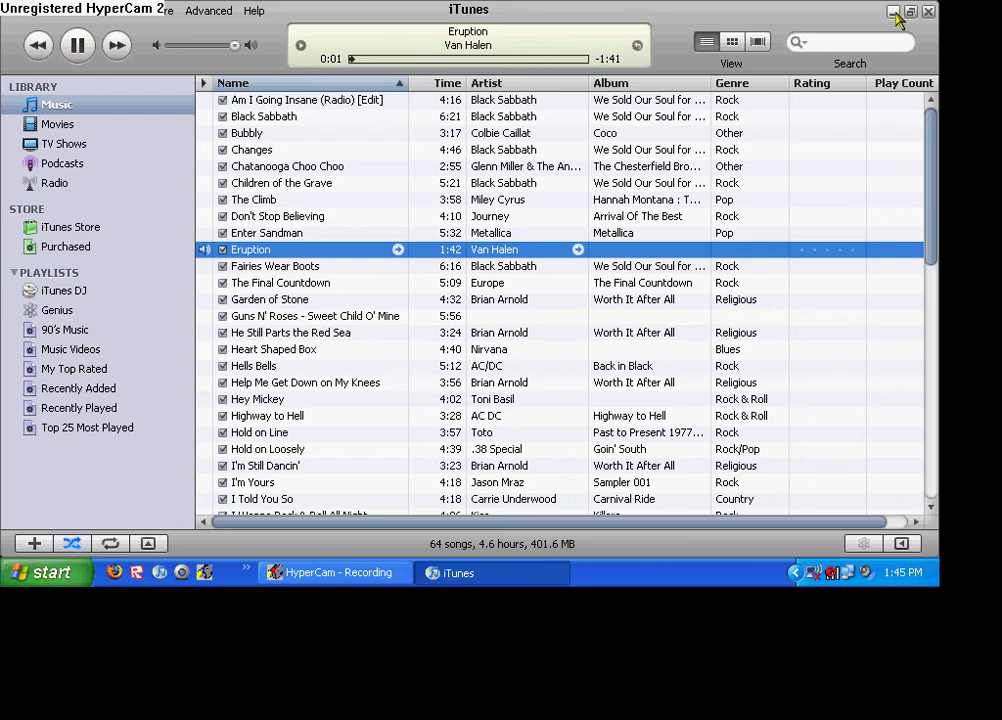
Pause Eruption and lower the volume from the taskbar mini-player, then close iTunes.
left_click(894, 12)
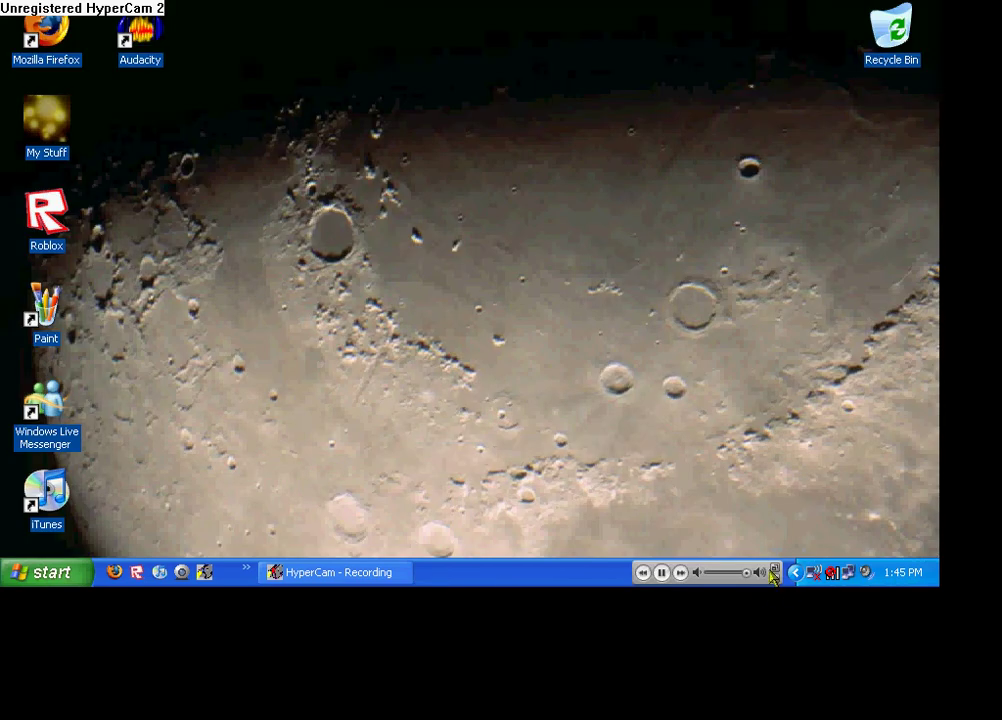
left_click(661, 572)
mouse_move(748, 575)
left_mouse_down()
mouse_move(716, 577)
mouse_move(760, 580)
left_mouse_up()
left_click(776, 572)
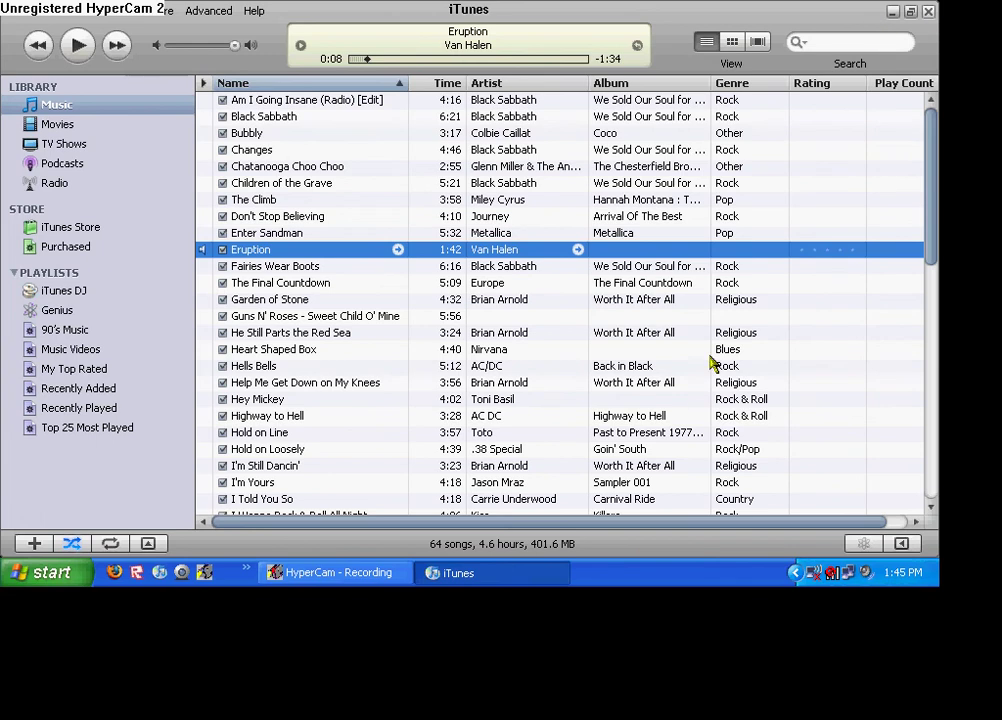
left_click(928, 12)
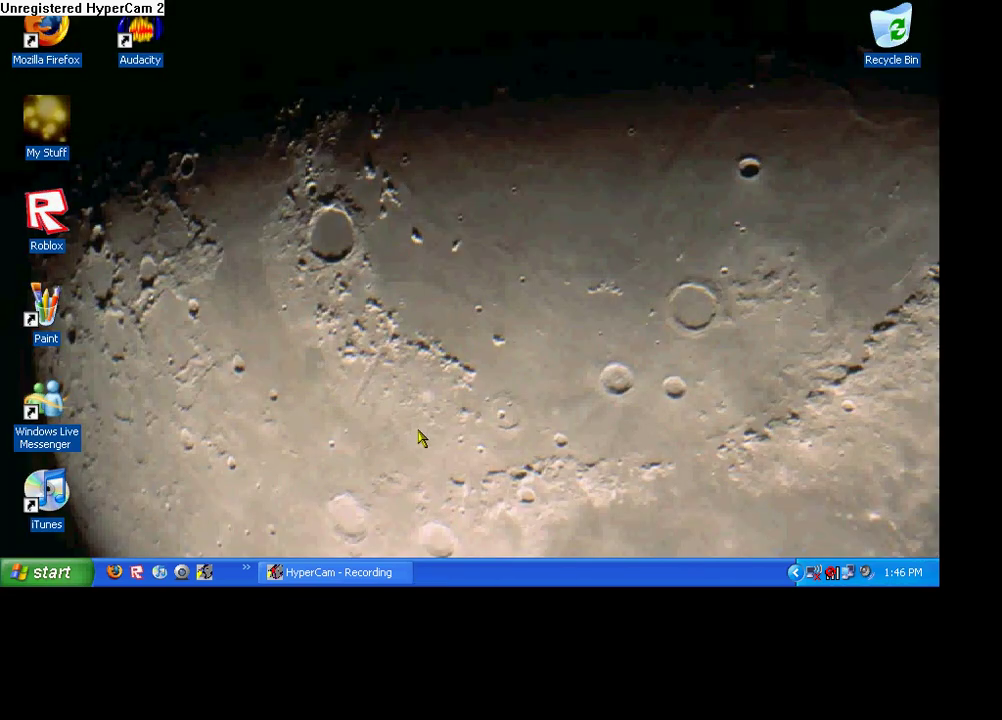
left_click_drag(275, 404, 541, 457)
Browse the taskbar's Toolbars submenu, dismiss it, and reopen the taskbar options menu.
left_click_drag(595, 226, 760, 366)
right_click(515, 572)
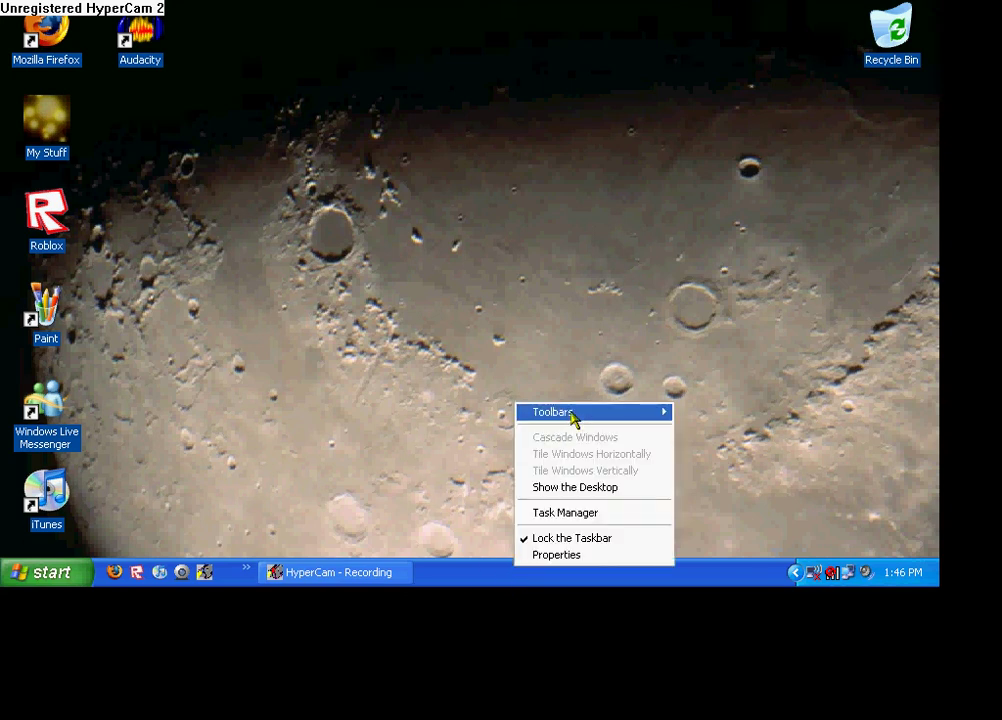
mouse_move(575, 416)
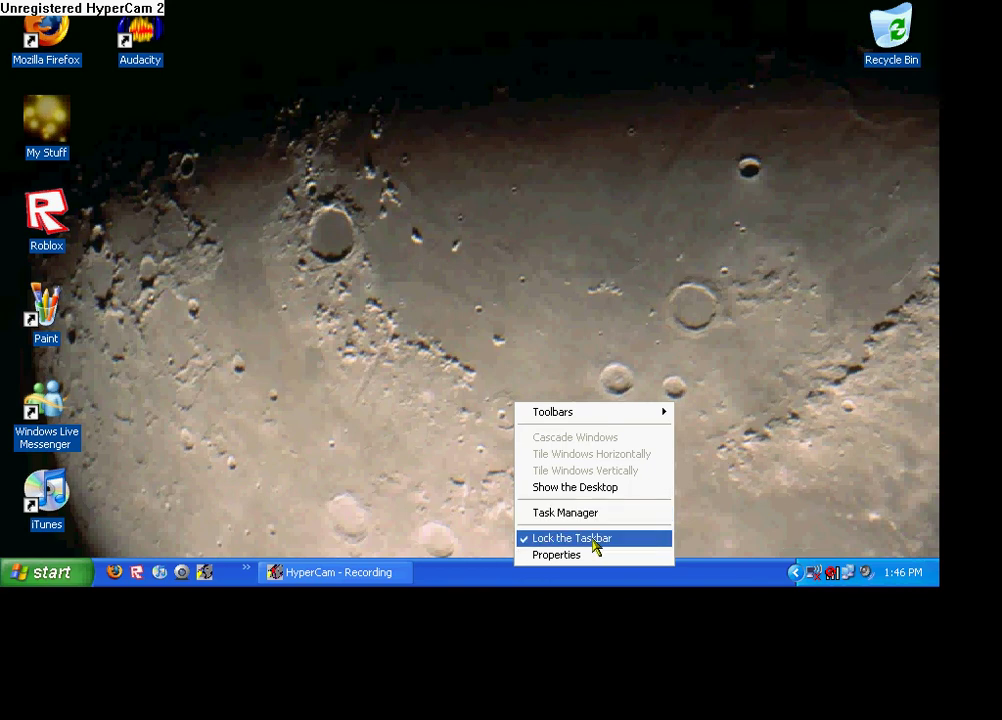
left_click(460, 574)
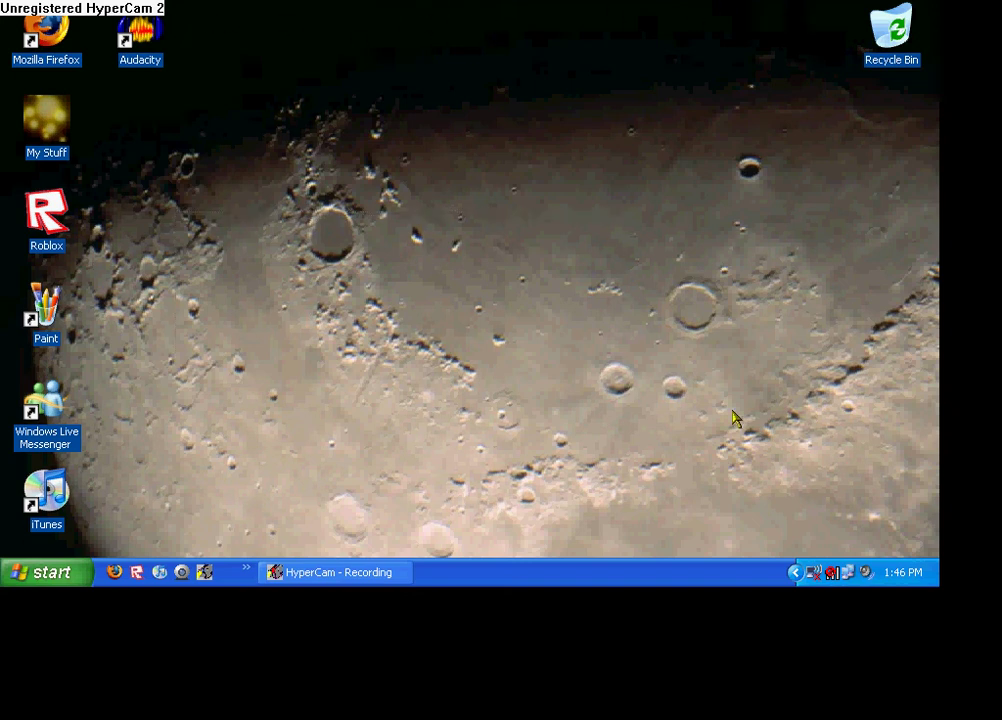
right_click(514, 572)
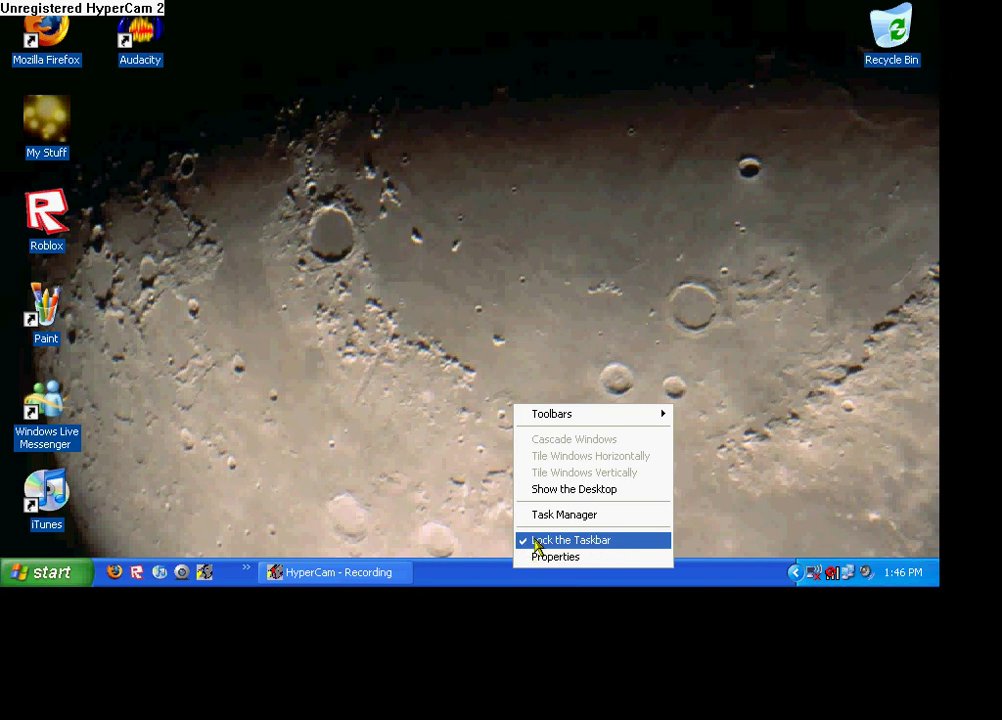
Unlock the taskbar and dock it as a narrow column on the left edge.
left_click(566, 545)
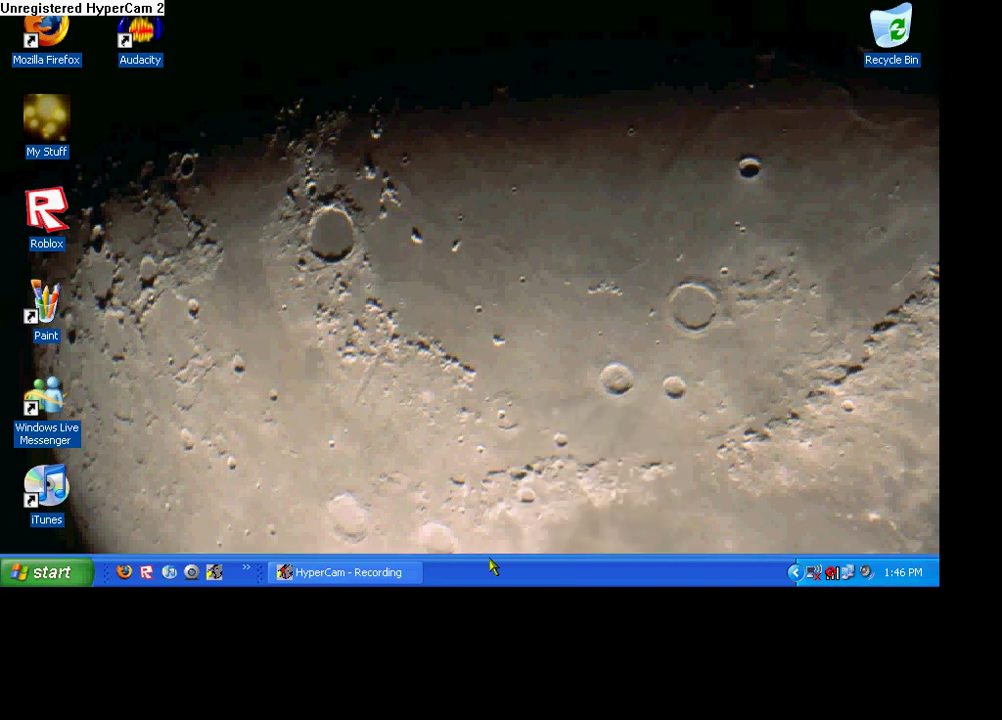
left_click_drag(494, 560, 506, 472)
mouse_move(511, 551)
left_mouse_down()
mouse_move(506, 533)
mouse_move(509, 553)
left_mouse_up()
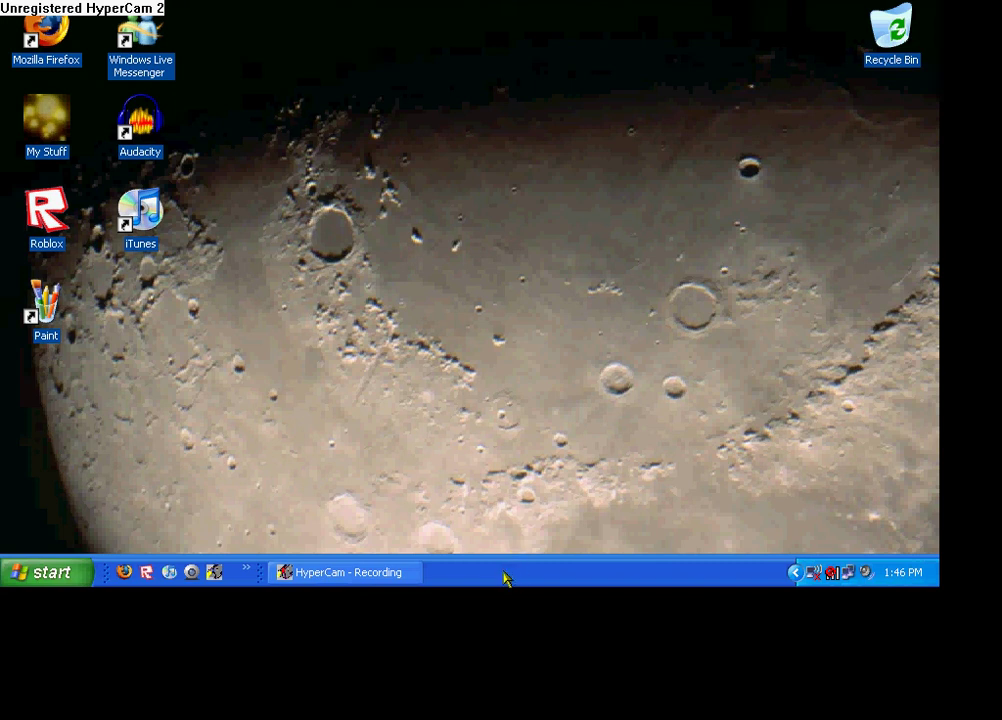
mouse_move(505, 578)
left_mouse_down()
mouse_move(159, 465)
mouse_move(25, 385)
mouse_move(27, 368)
mouse_move(60, 358)
mouse_move(324, 29)
mouse_move(405, 25)
mouse_move(47, 225)
mouse_move(937, 246)
mouse_move(22, 200)
mouse_move(35, 265)
left_mouse_up()
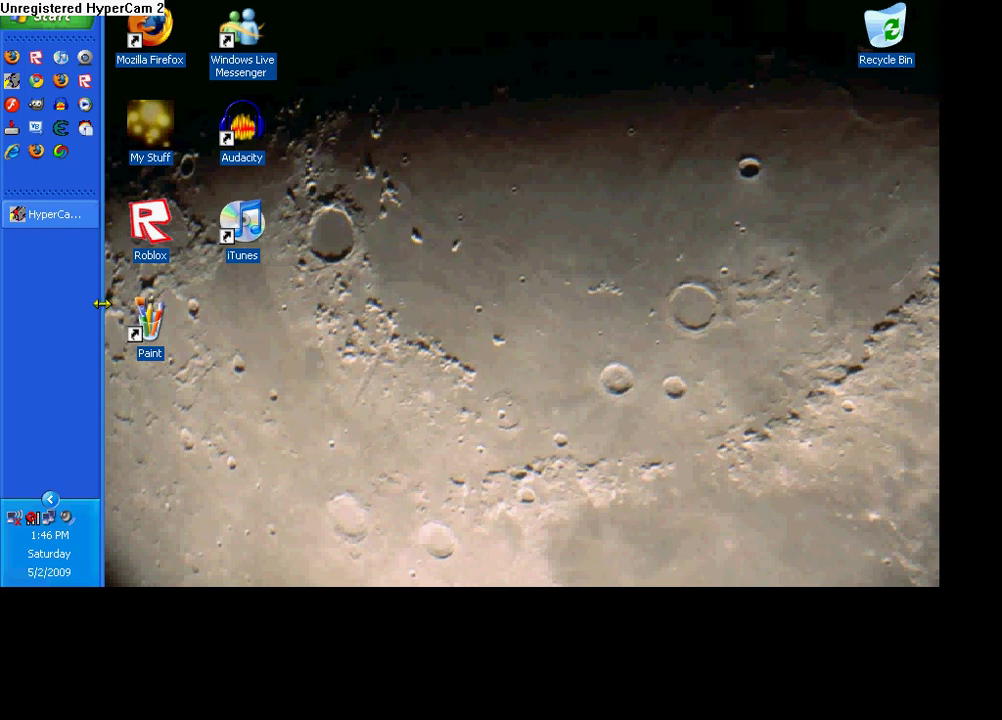
mouse_move(74, 305)
left_mouse_down()
mouse_move(49, 302)
mouse_move(84, 300)
left_mouse_up()
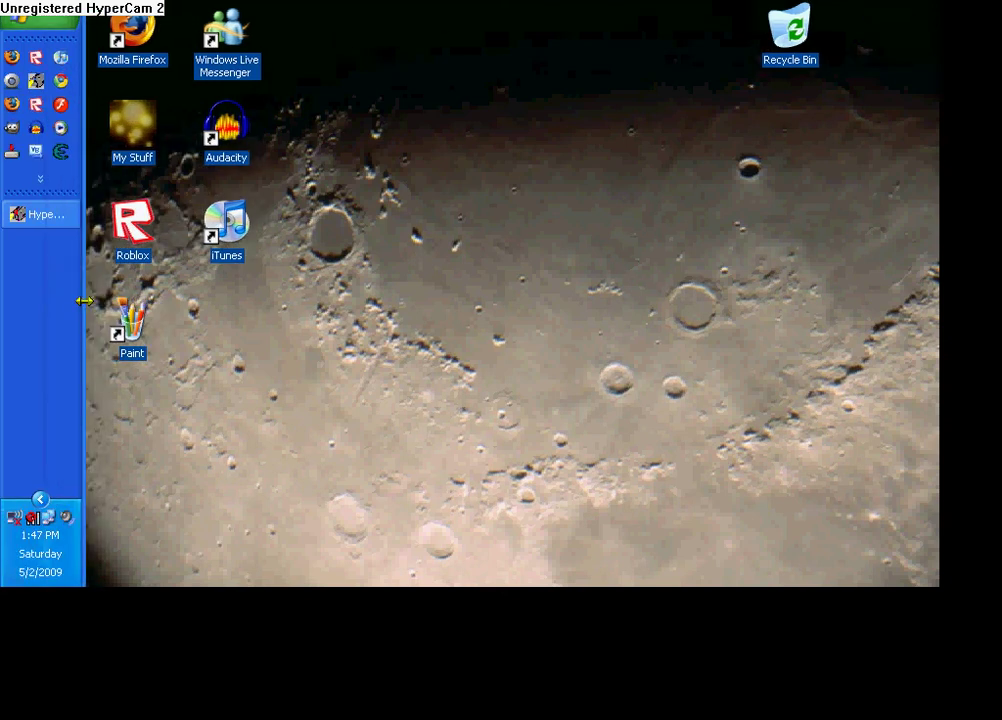
Open and close the Start menu, then move the taskbar to the top edge.
left_click(45, 22)
left_click(403, 145)
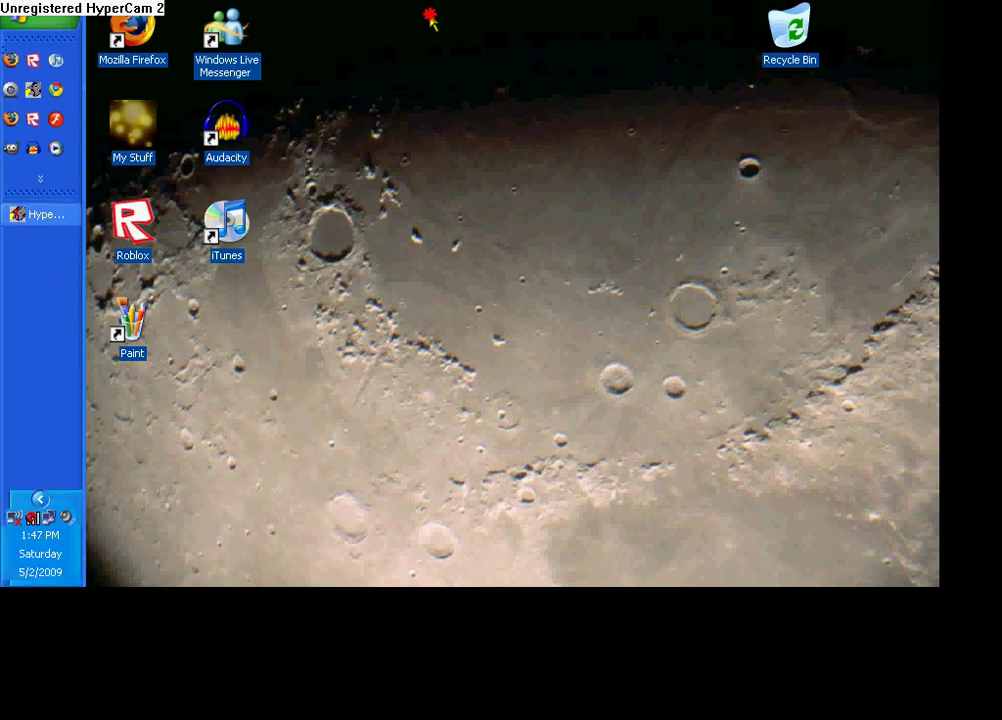
left_click_drag(444, 12, 443, 22)
left_click_drag(313, 150, 564, 197)
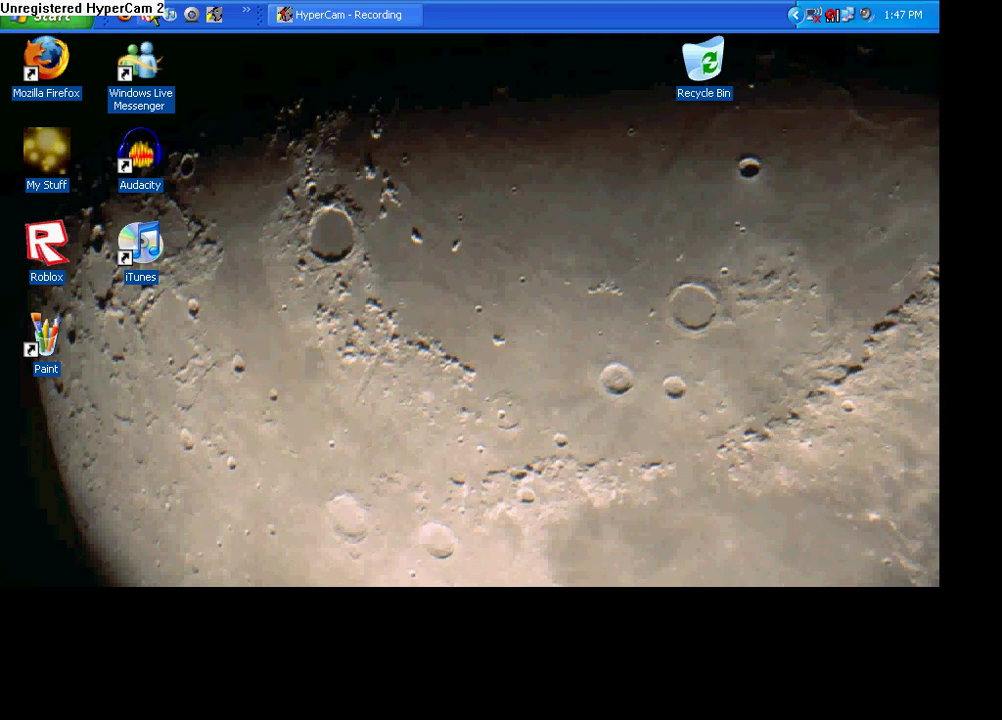
Check the Start menu and Quick Launch list at the top, then lock the taskbar there.
left_click(46, 18)
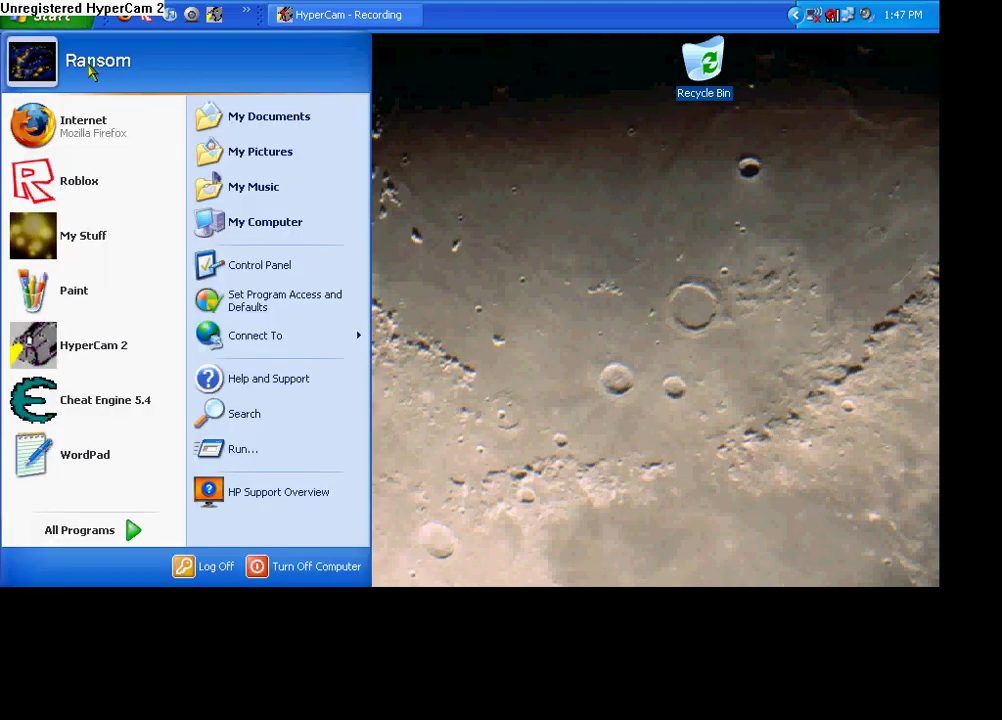
left_click(465, 190)
left_click(247, 12)
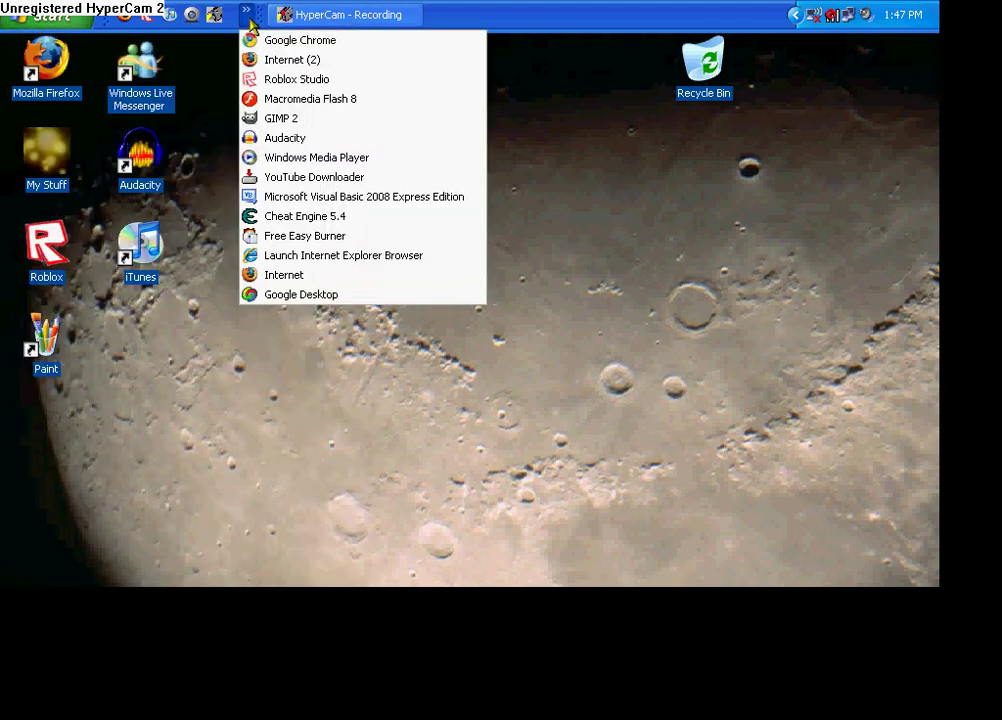
left_click(246, 270)
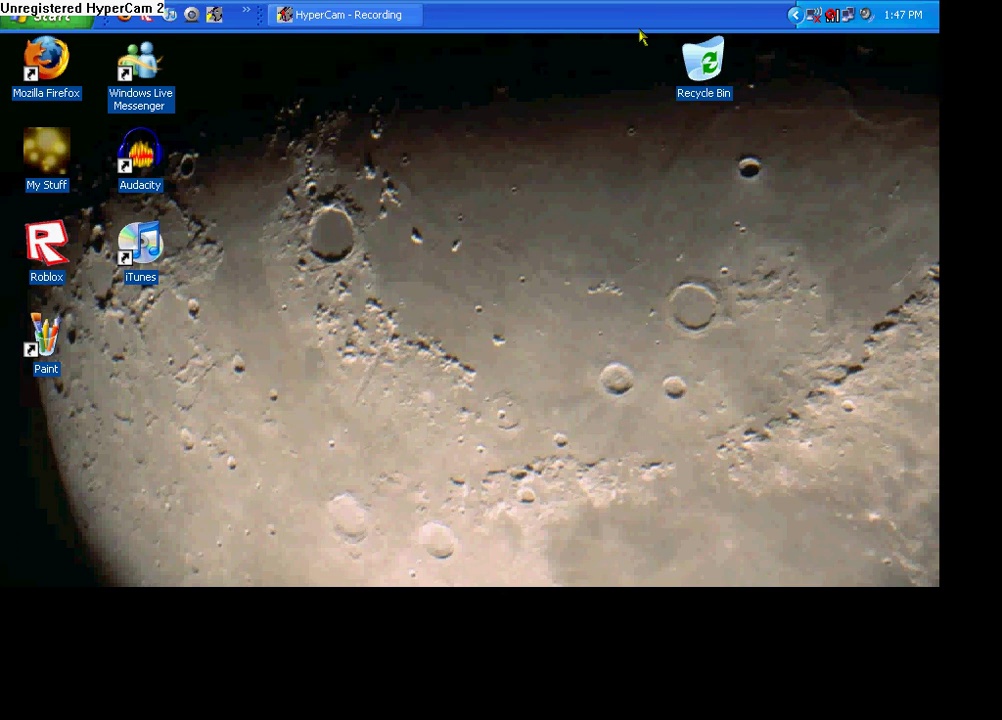
right_click(537, 15)
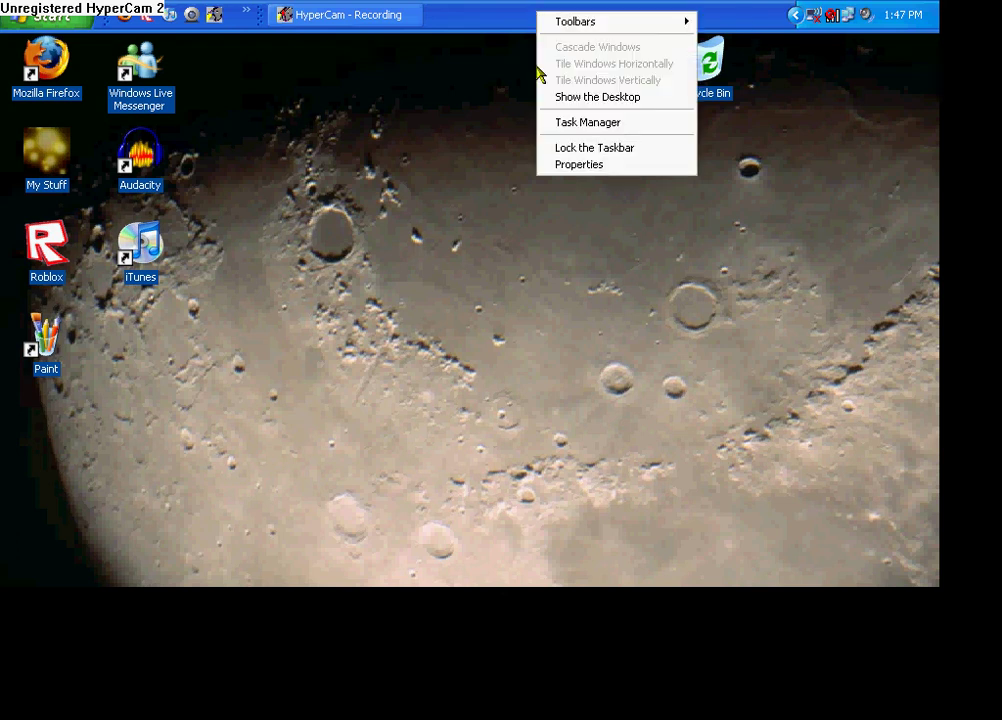
left_click(598, 148)
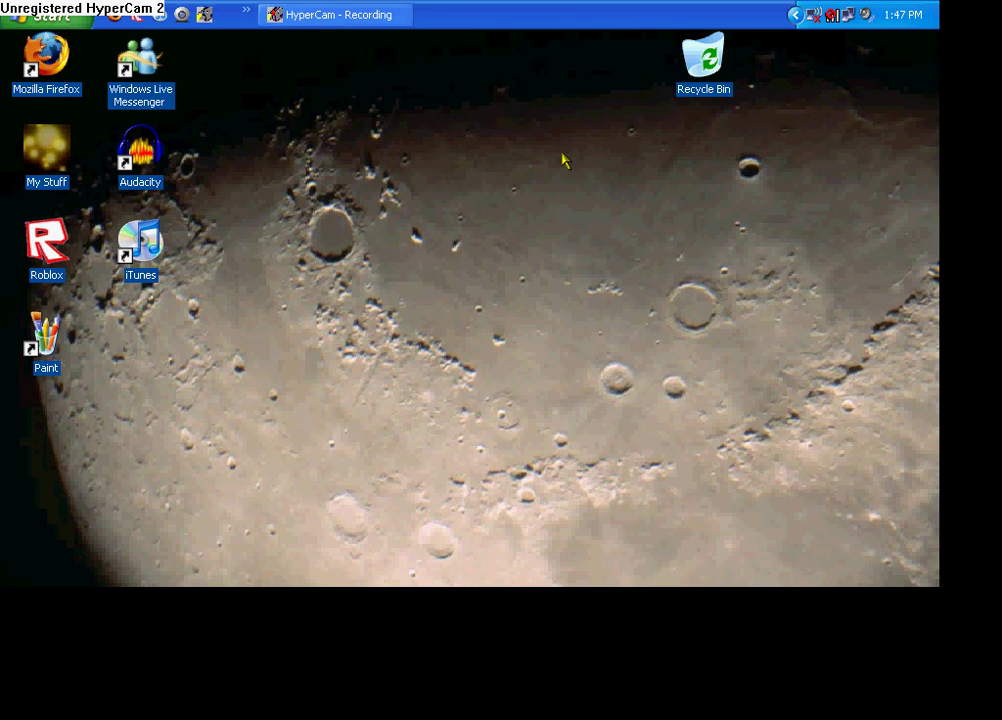
Unlock the taskbar, drag it back to the bottom edge, and open its menu to relock it.
right_click(479, 13)
left_click(553, 148)
left_click_drag(490, 15, 489, 567)
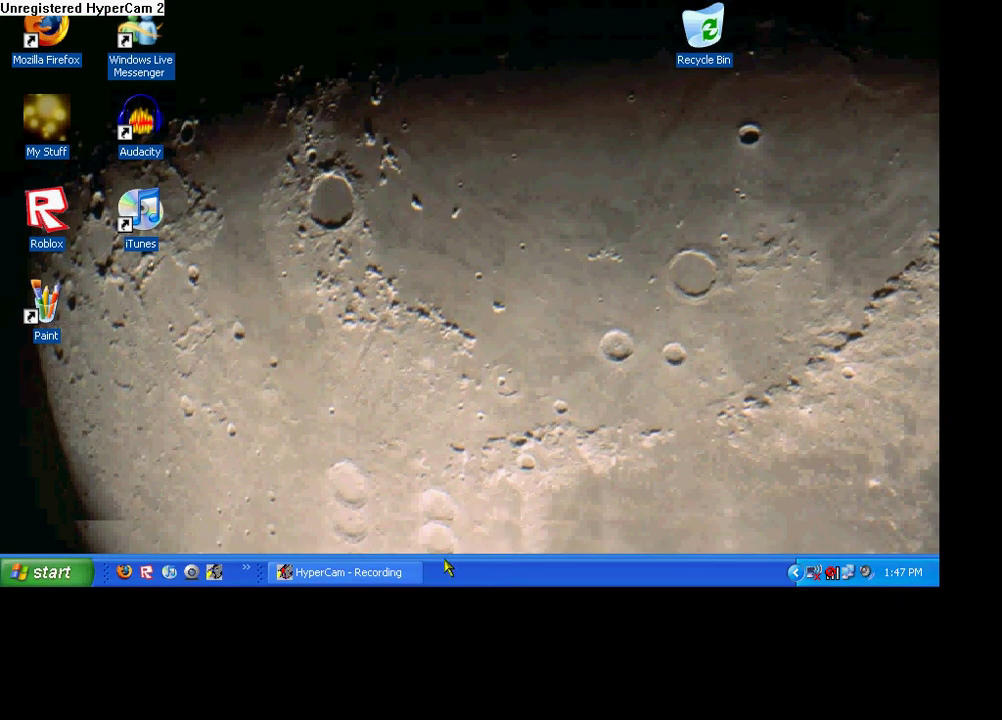
right_click(519, 576)
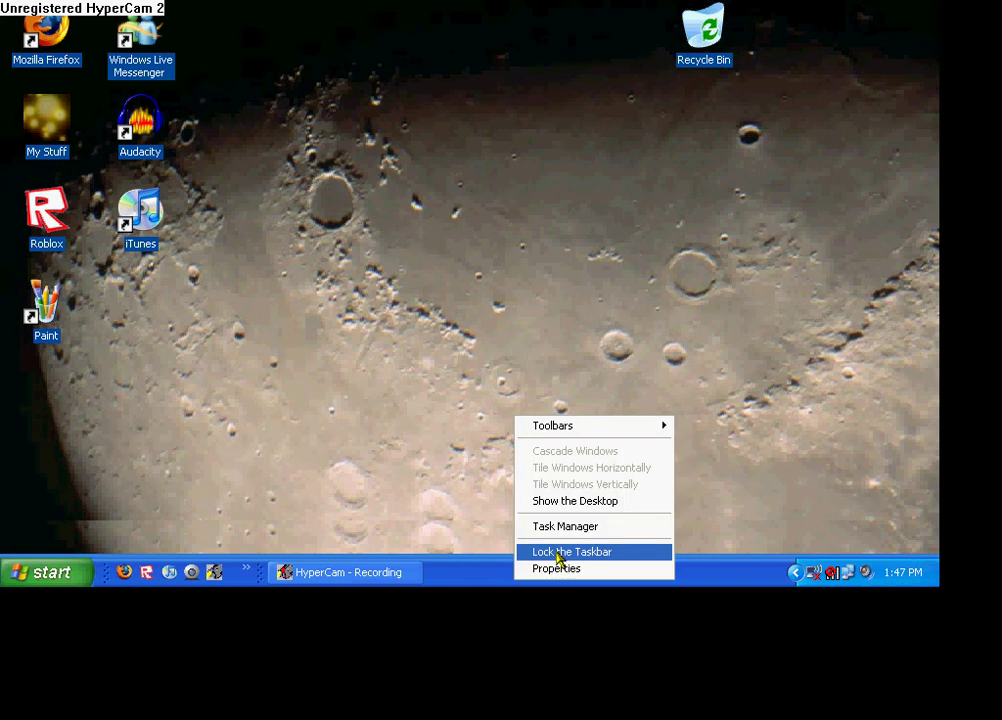